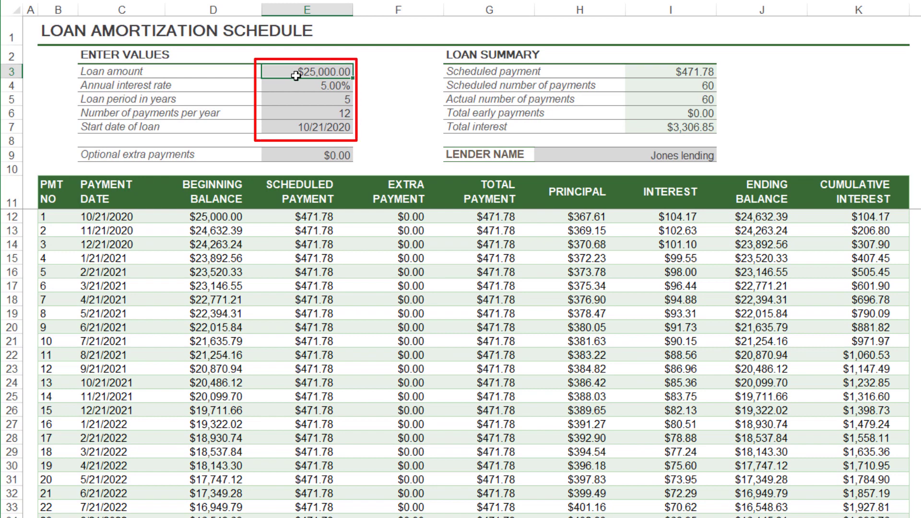
{"action": "left_click", "coordinate": [301, 85]}
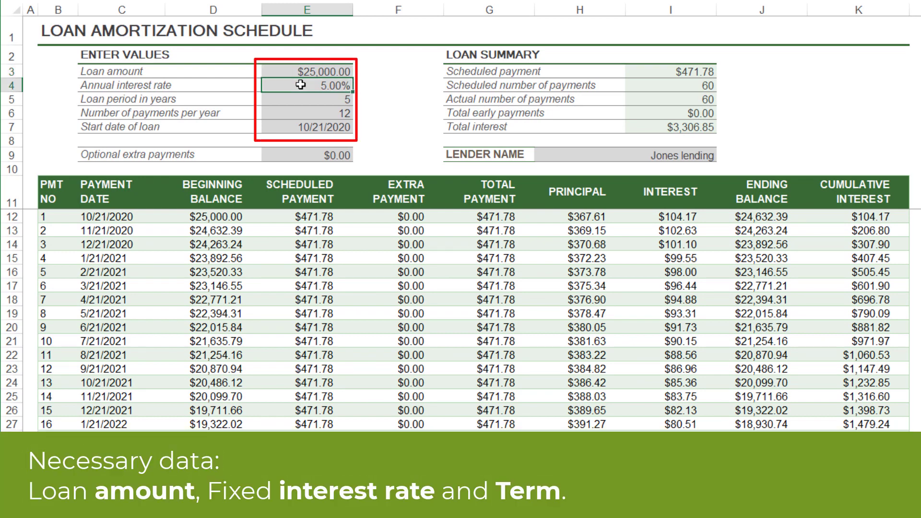
{"action": "key", "text": "Down"}
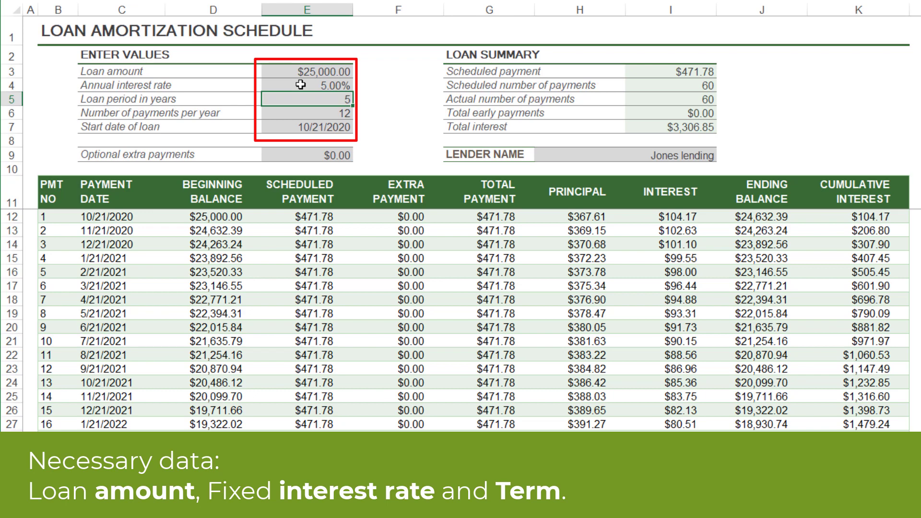
{"action": "key", "text": "Down"}
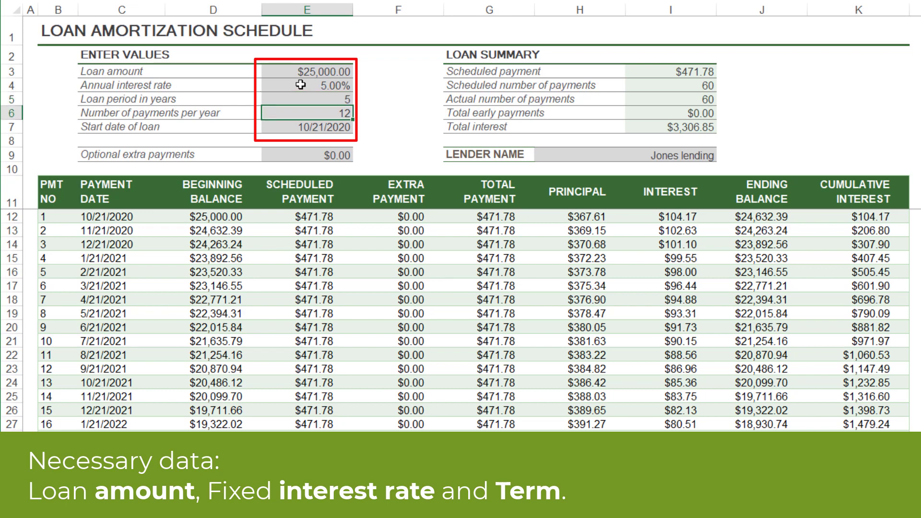
{"action": "key", "text": "Down"}
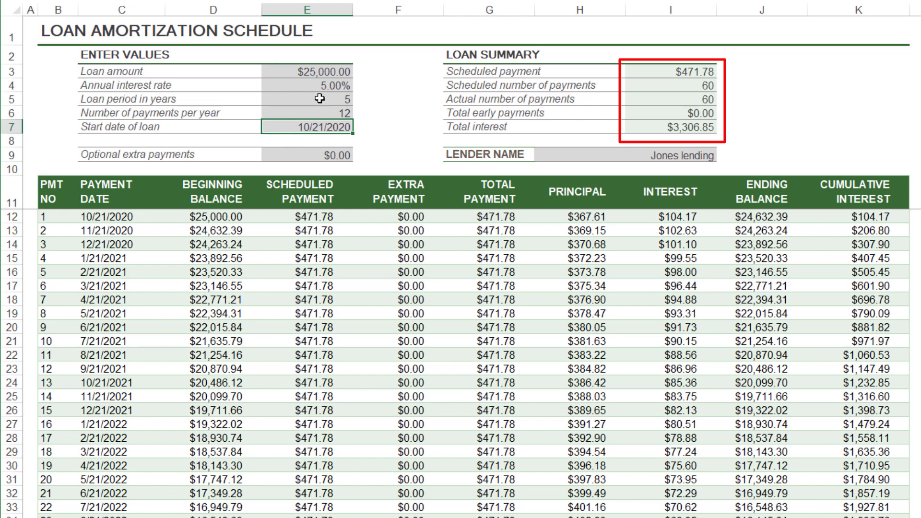
Step: Set the annual interest rate to 3.75%
{"action": "left_click", "coordinate": [320, 86]}
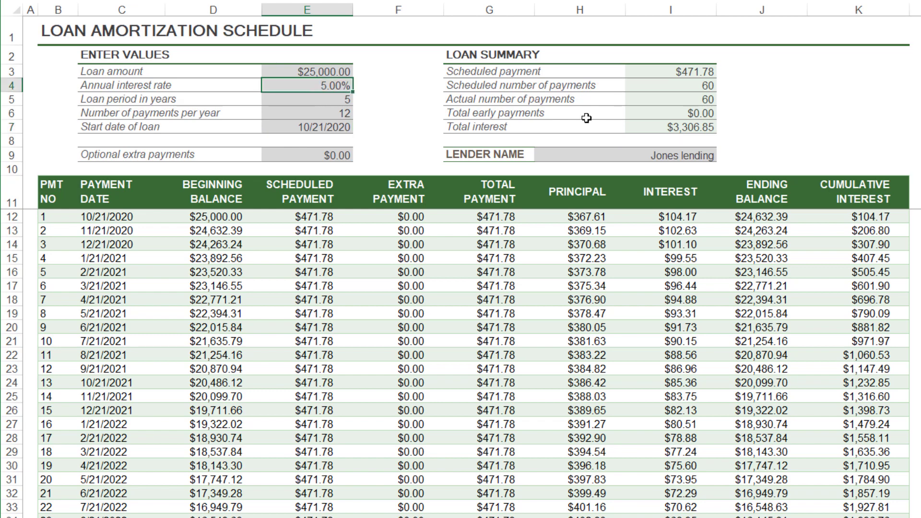
{"action": "type", "text": "3.75"}
{"action": "key", "text": "Return"}
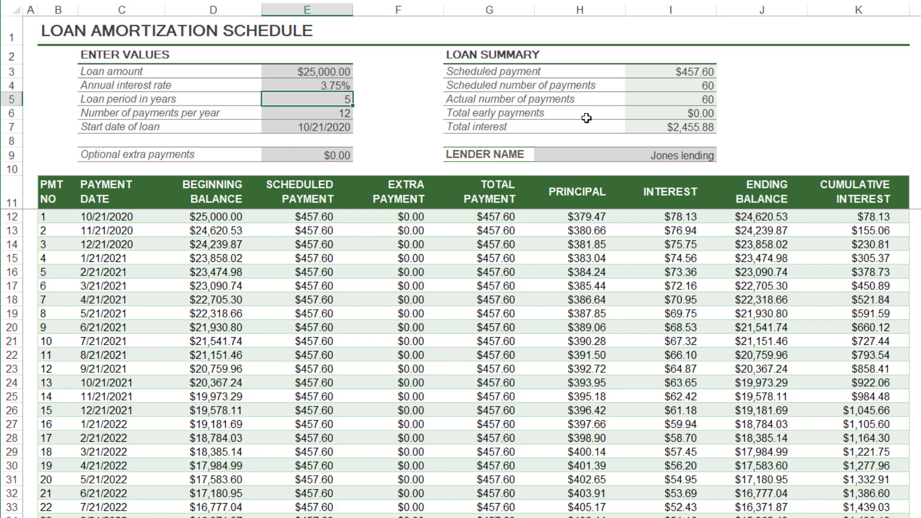
Step: Set the loan amount to 325000
{"action": "key", "text": "Up"}
{"action": "key", "text": "Up"}
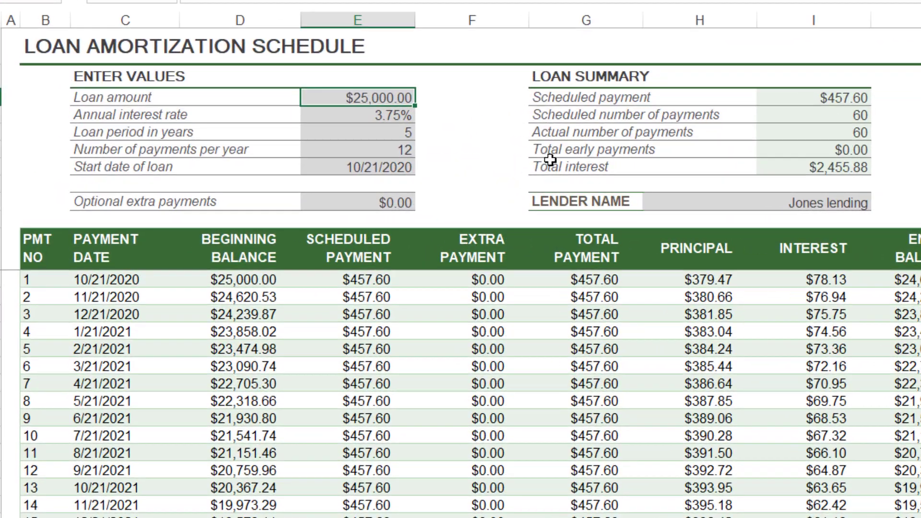
{"action": "type", "text": "332"}
{"action": "key", "text": "BackSpace"}
{"action": "key", "text": "BackSpace"}
{"action": "type", "text": "25000"}
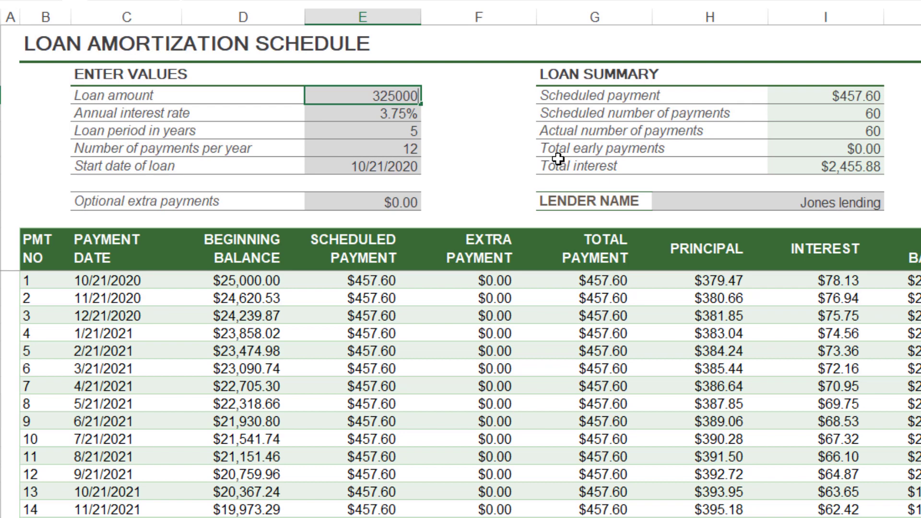
{"action": "key", "text": "Return"}
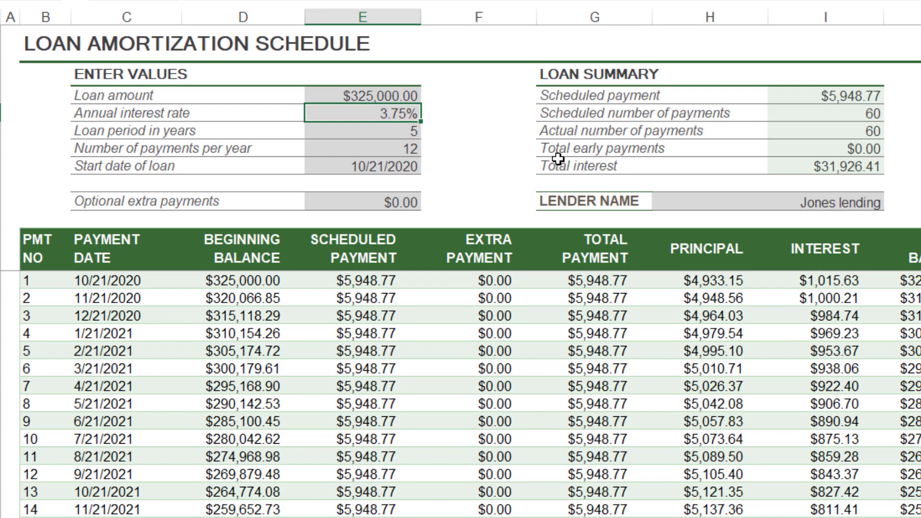
Step: Set the annual interest rate to 2.75% and the loan period to 30 years
{"action": "type", "text": "2."}
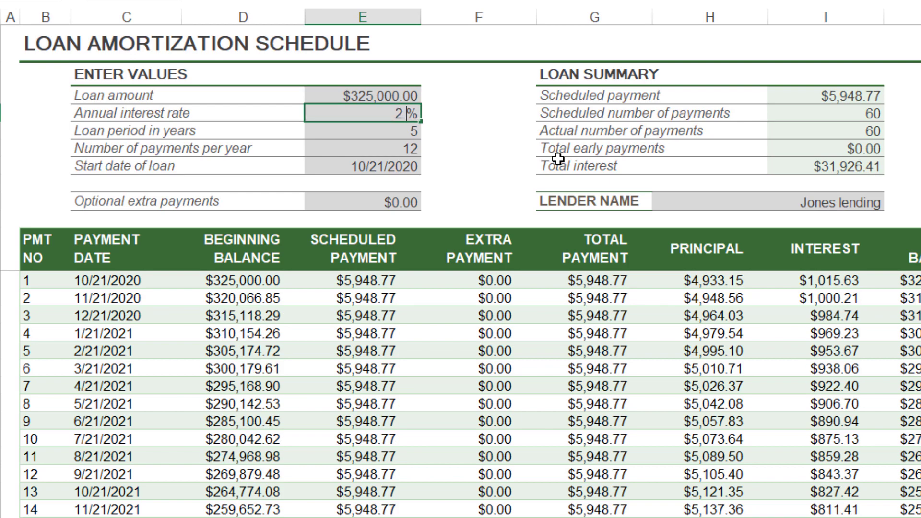
{"action": "type", "text": "75"}
{"action": "key", "text": "Return"}
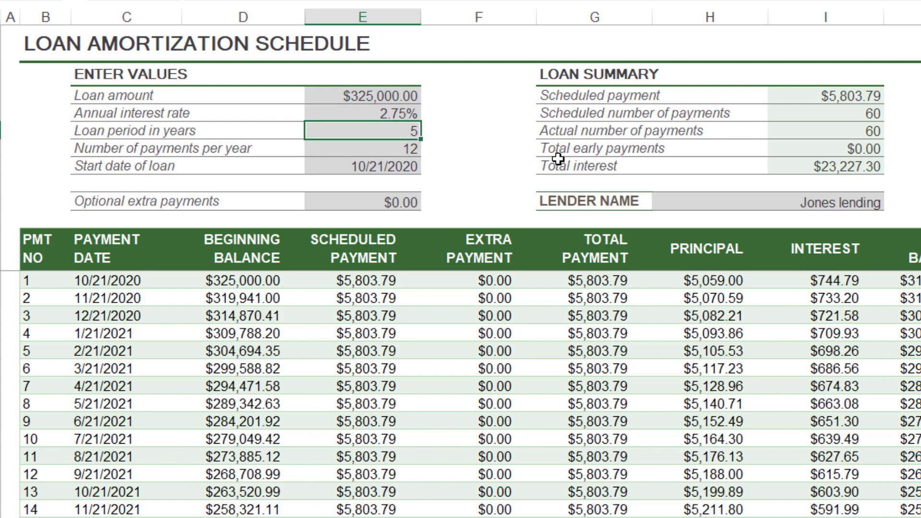
{"action": "type", "text": "30"}
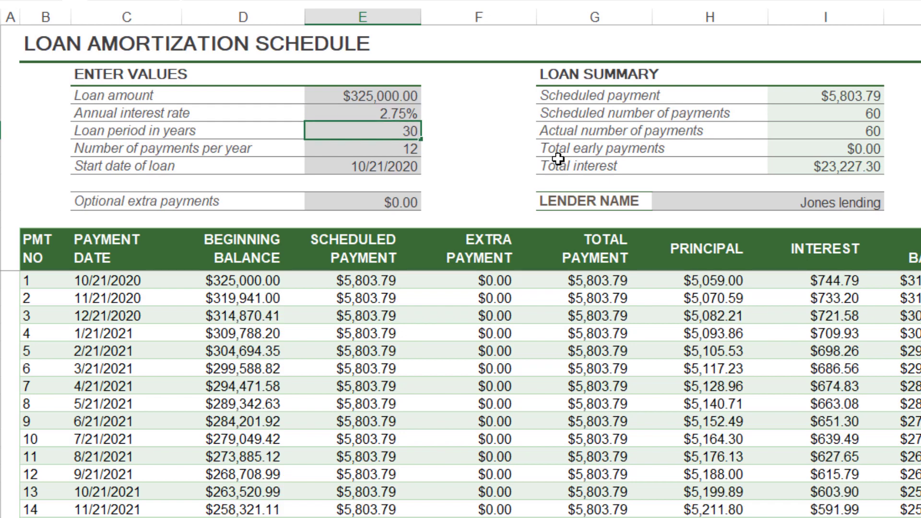
{"action": "key", "text": "Return"}
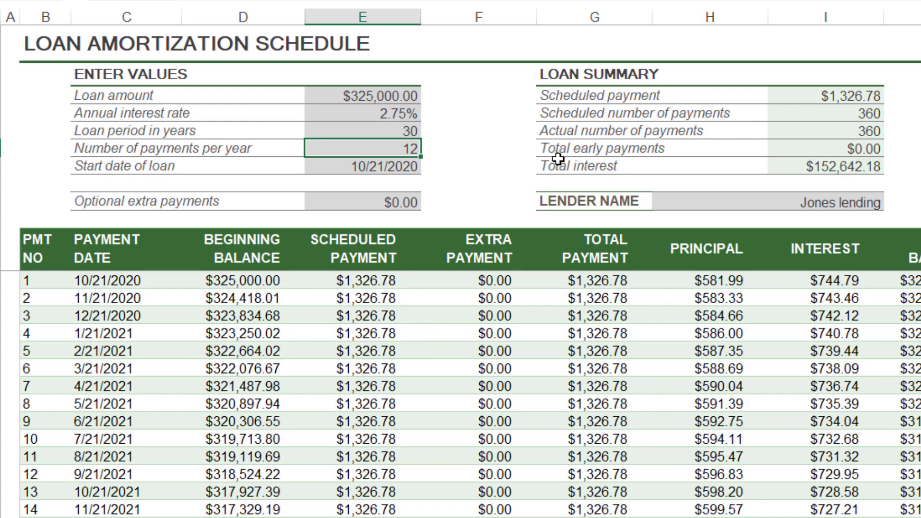
Step: Set the start date of the loan to 1/1/2021
{"action": "key", "text": "Return"}
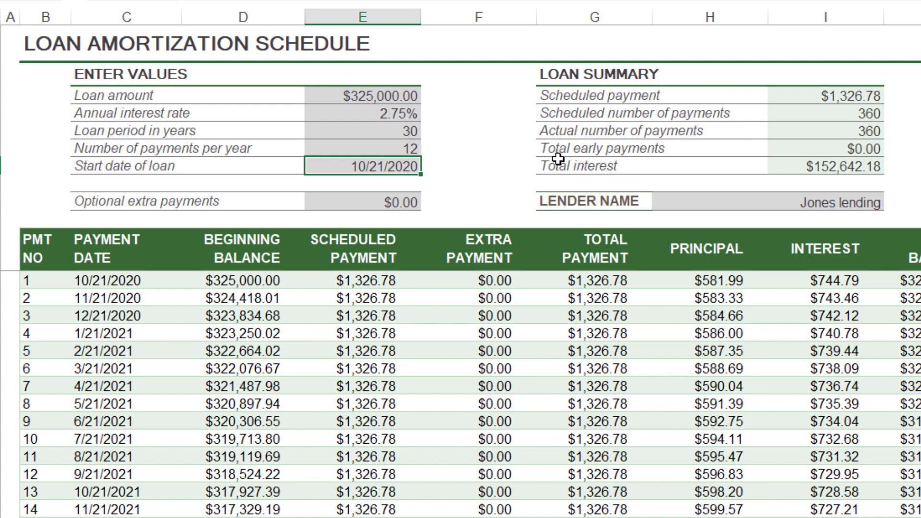
{"action": "type", "text": "1/1/2021"}
{"action": "key", "text": "Return"}
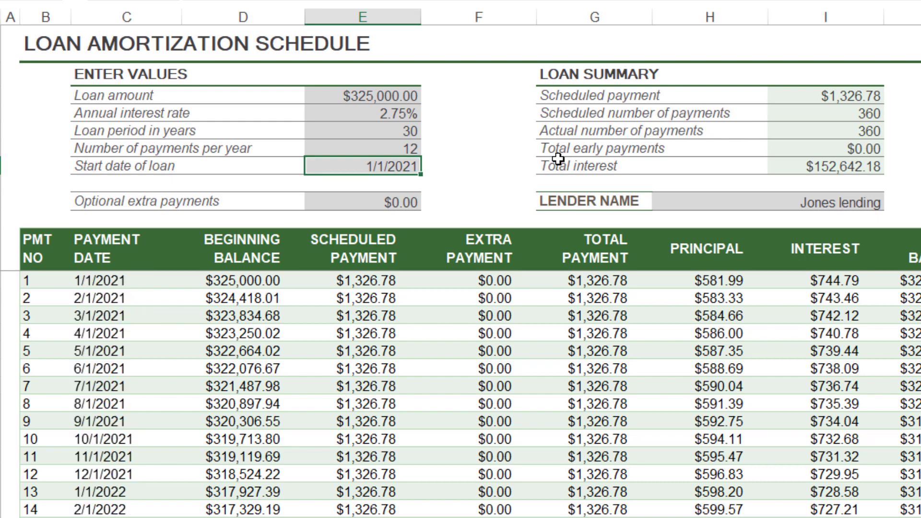
Step: Compare the first payment date with the loan's start date, and check the optional extra payments, scheduled payment and total interest
{"action": "left_click", "coordinate": [126, 285]}
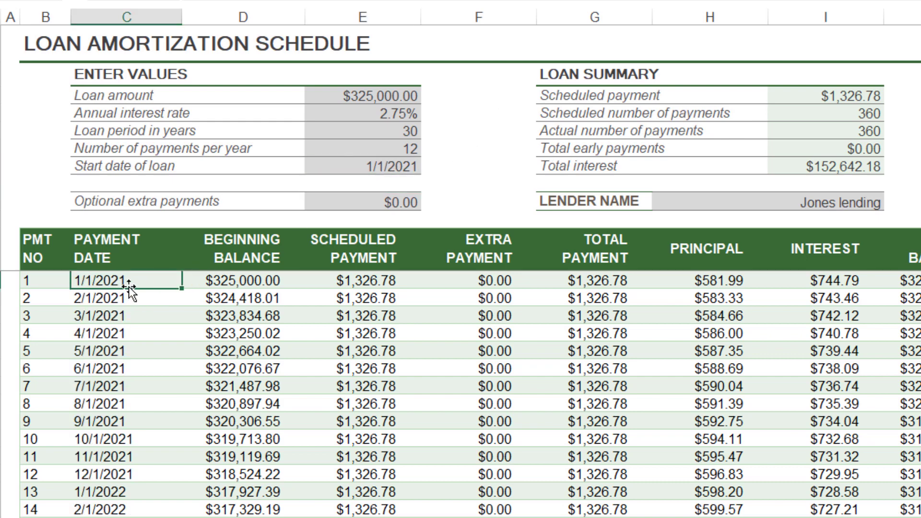
{"action": "left_click", "coordinate": [358, 166]}
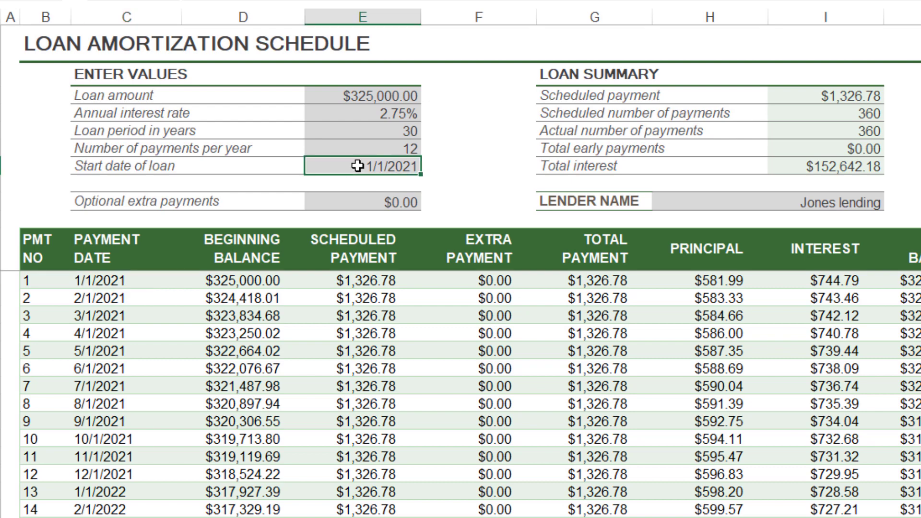
{"action": "left_click", "coordinate": [373, 202]}
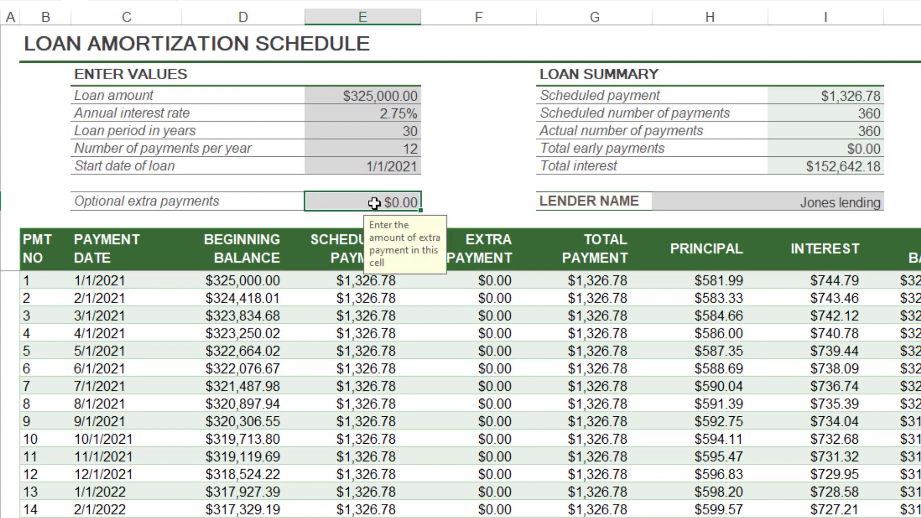
{"action": "left_click", "coordinate": [798, 98]}
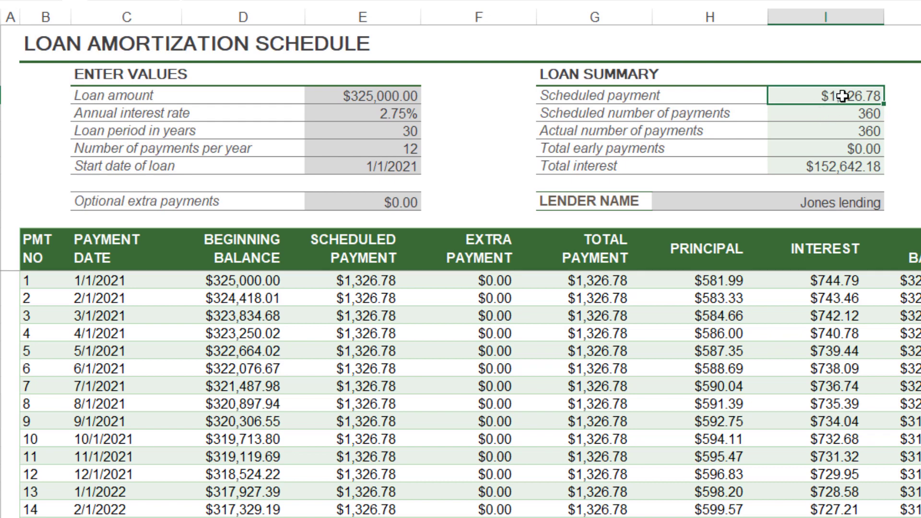
{"action": "left_click", "coordinate": [824, 170]}
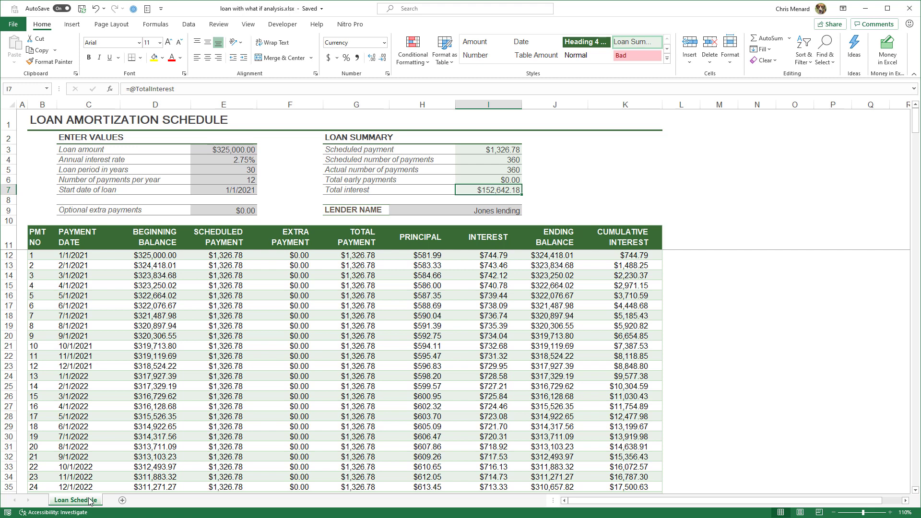
Step: Examine the loan's input cells and the dependent cells of the loan summary, from scheduled payment to total interest
{"action": "left_click", "coordinate": [227, 151]}
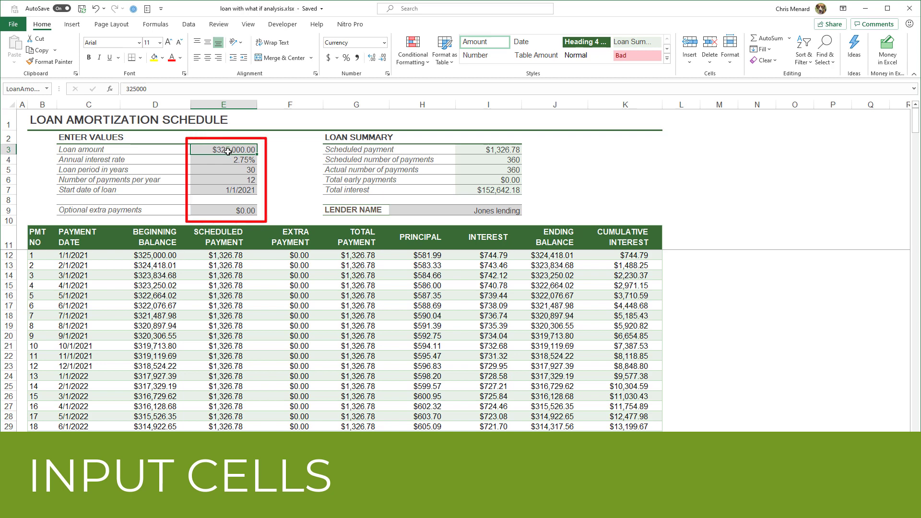
{"action": "left_click", "coordinate": [227, 158]}
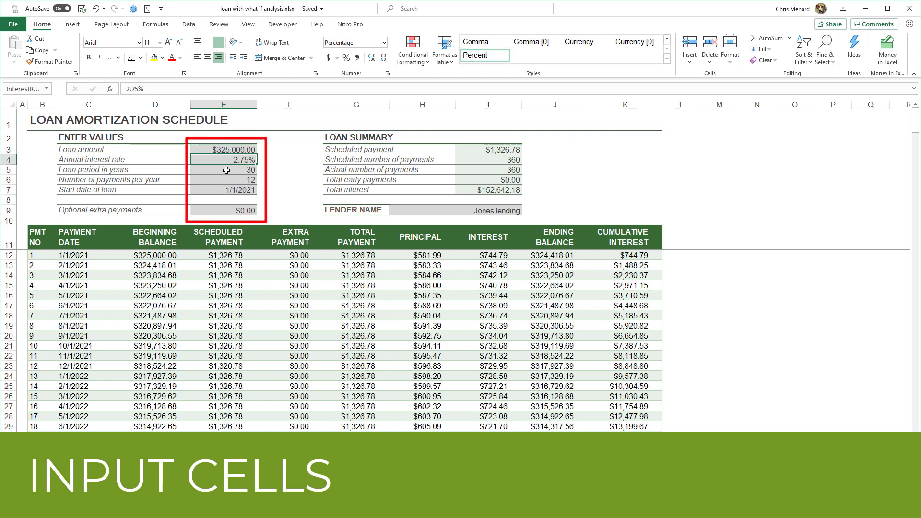
{"action": "left_click", "coordinate": [226, 180]}
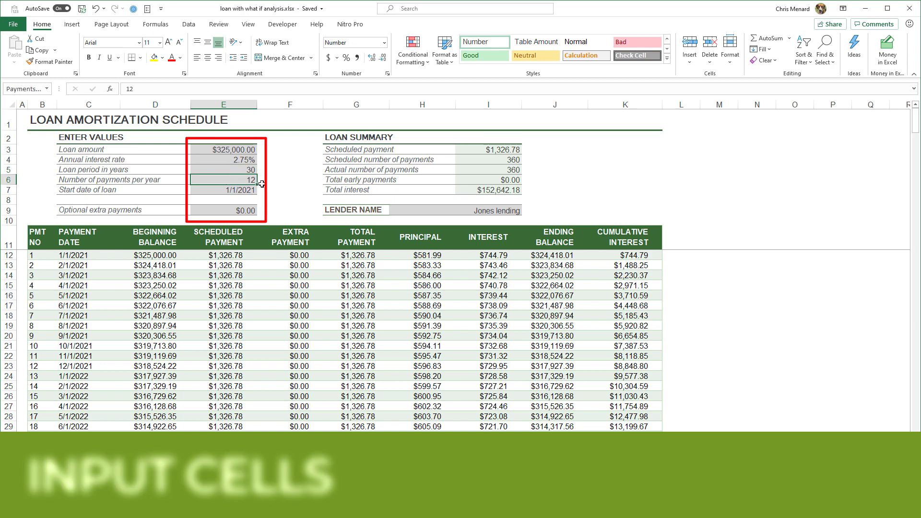
{"action": "left_click", "coordinate": [472, 151]}
{"action": "left_click", "coordinate": [473, 159]}
{"action": "left_click", "coordinate": [476, 171]}
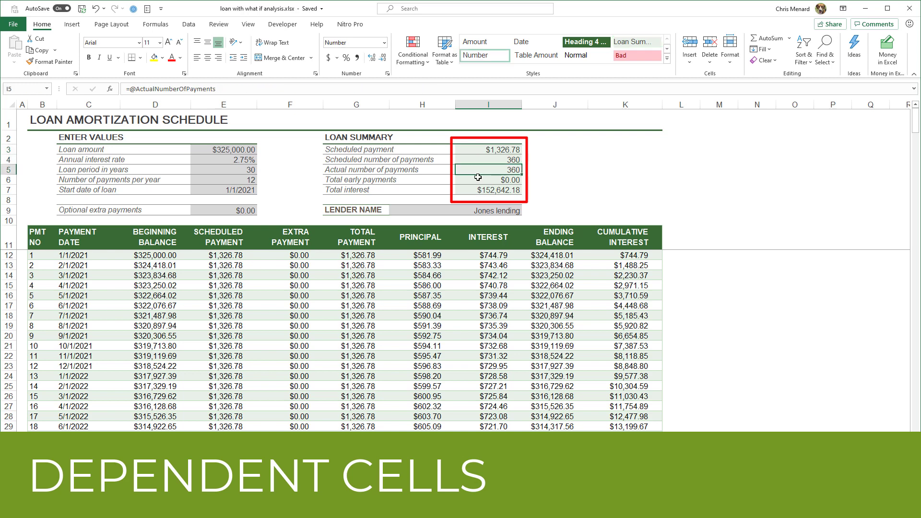
{"action": "left_click", "coordinate": [478, 179]}
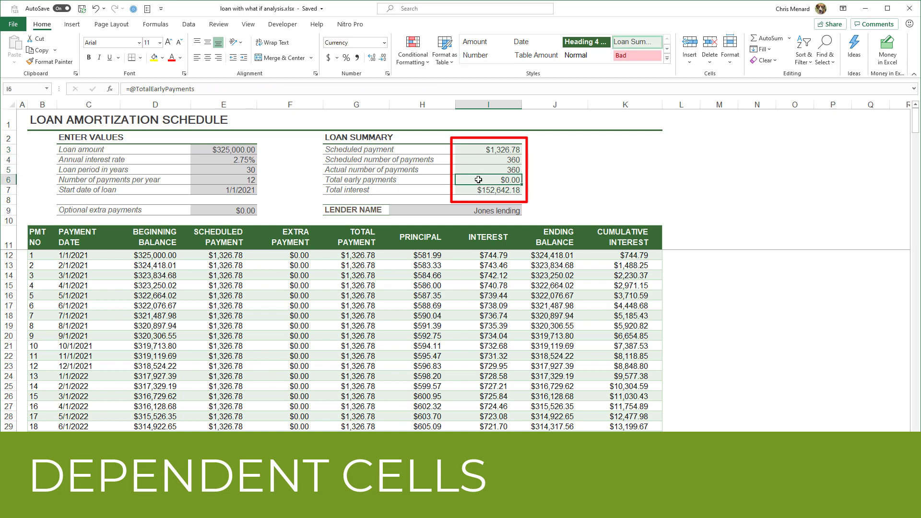
{"action": "left_click", "coordinate": [485, 189]}
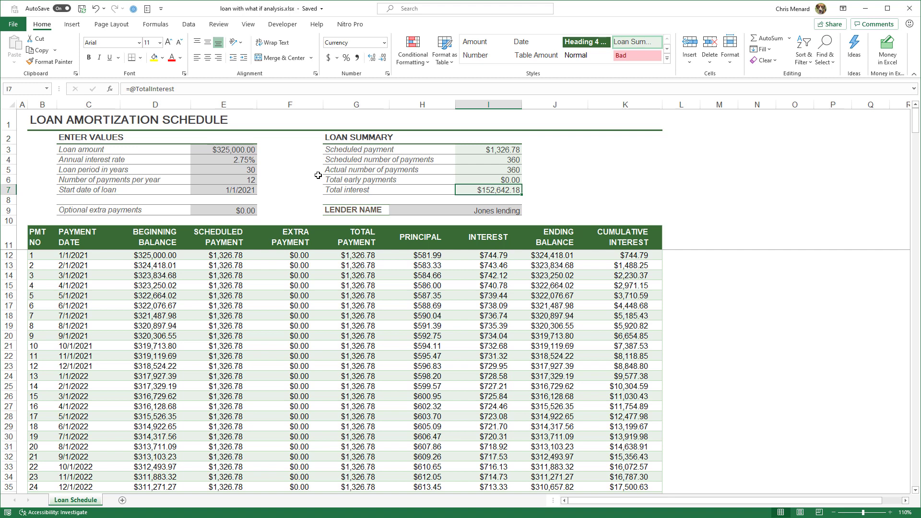
Step: Inspect the cell names of the loan amount, interest rate and loan period, and the formula behind the scheduled payment
{"action": "left_click", "coordinate": [226, 151]}
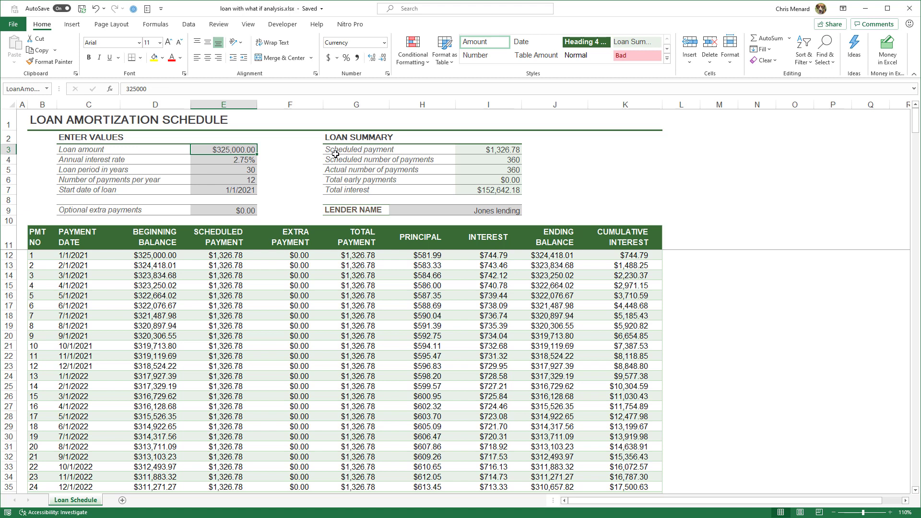
{"action": "left_click", "coordinate": [241, 170]}
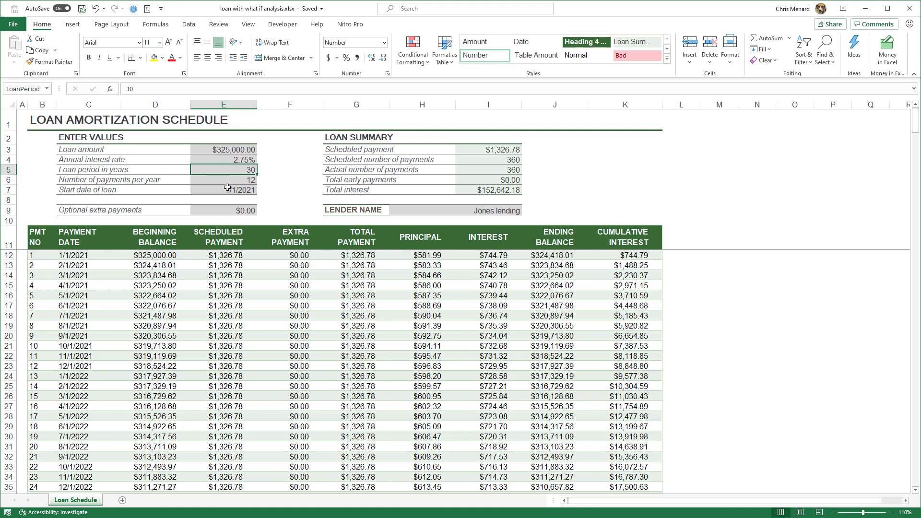
{"action": "left_click_drag", "start_coordinate": [225, 151], "coordinate": [223, 166]}
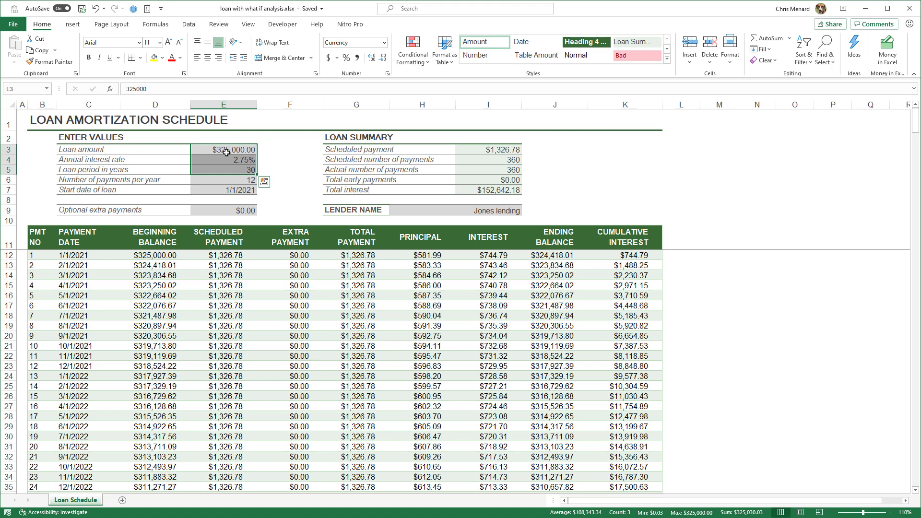
{"action": "left_click", "coordinate": [228, 153]}
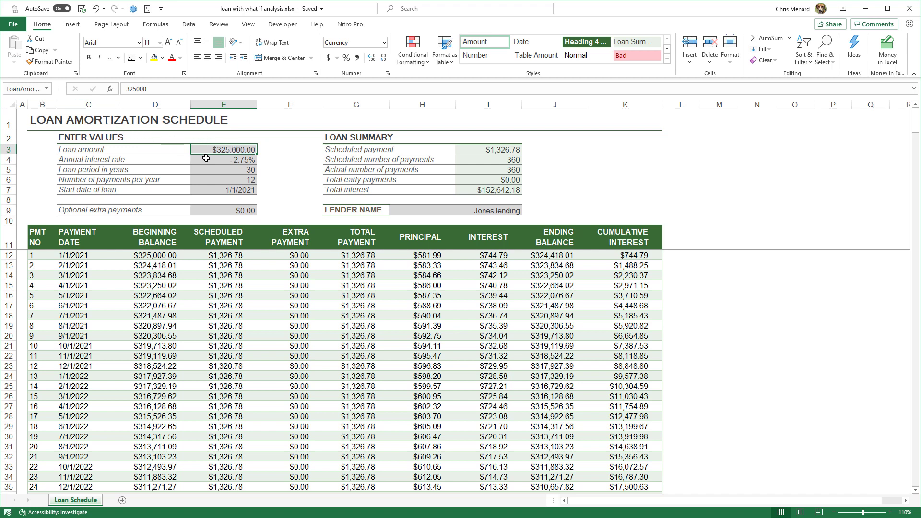
{"action": "left_click", "coordinate": [201, 158]}
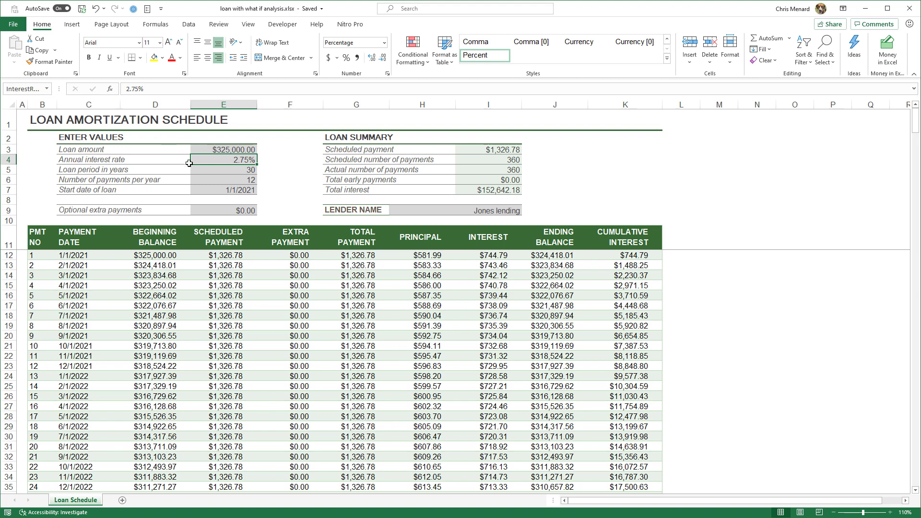
{"action": "left_click", "coordinate": [218, 168]}
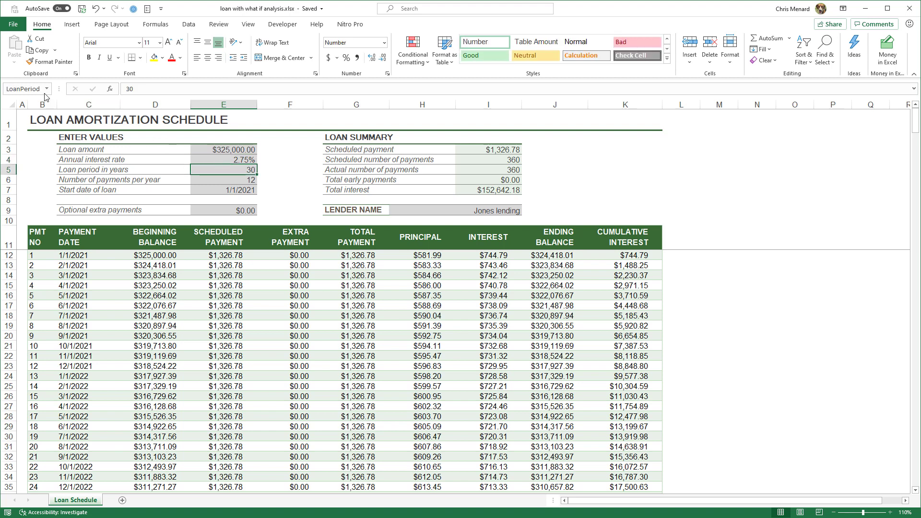
{"action": "left_click", "coordinate": [476, 151]}
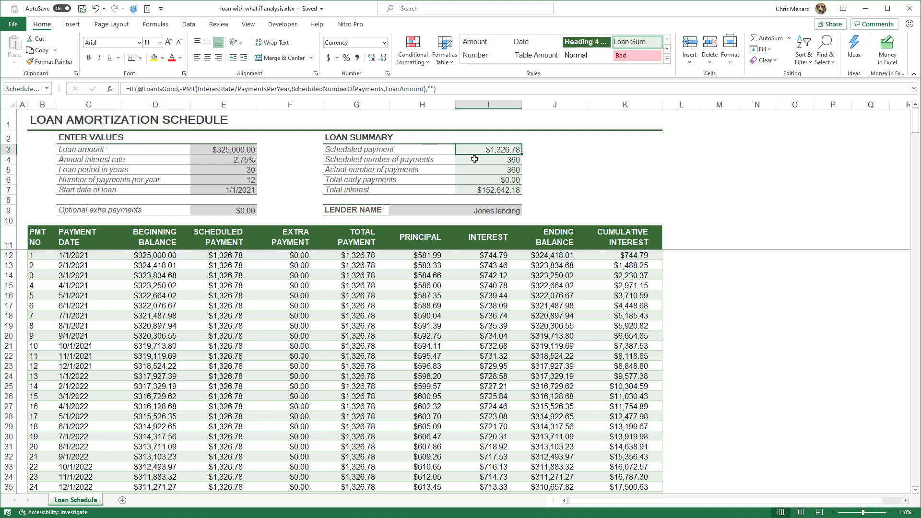
Step: Create a what-if scenario named Original for the loan amount, interest rate and loan period cells E3:E5, keeping their current values
{"action": "left_click_drag", "start_coordinate": [234, 151], "coordinate": [232, 166]}
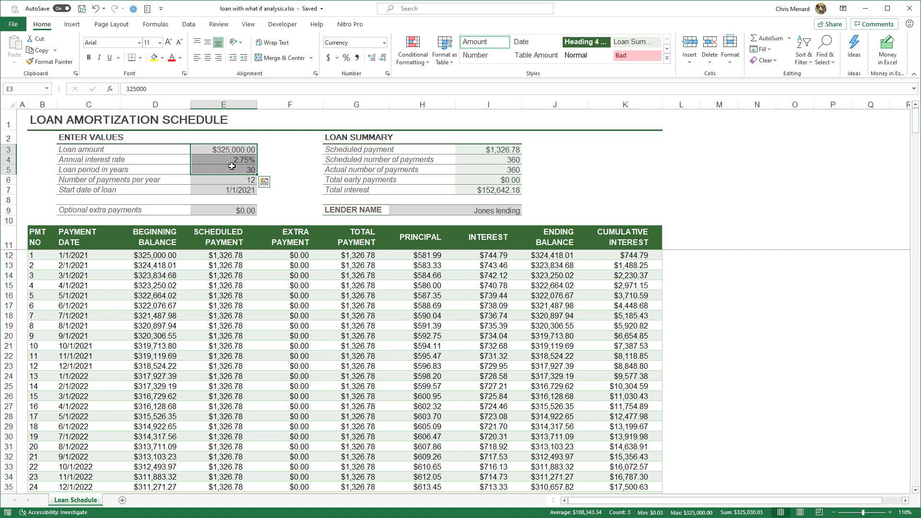
{"action": "left_click", "coordinate": [190, 24]}
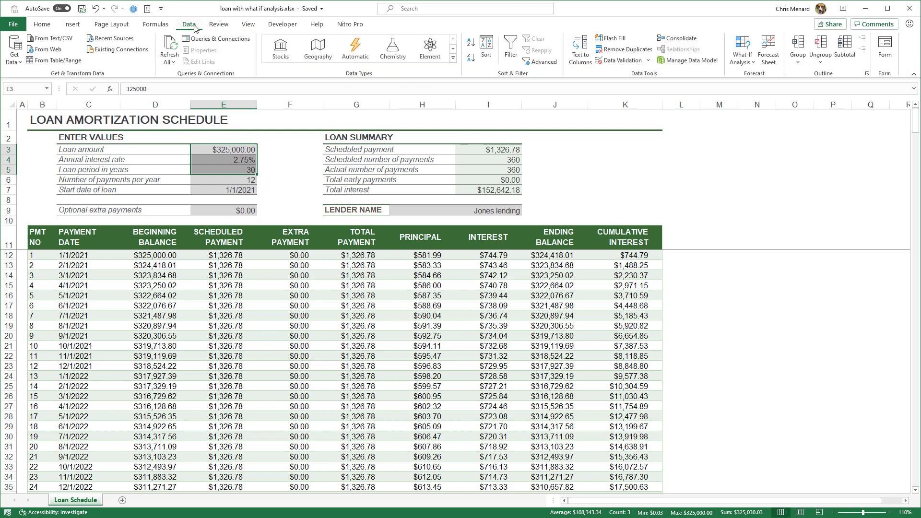
{"action": "left_click", "coordinate": [743, 64]}
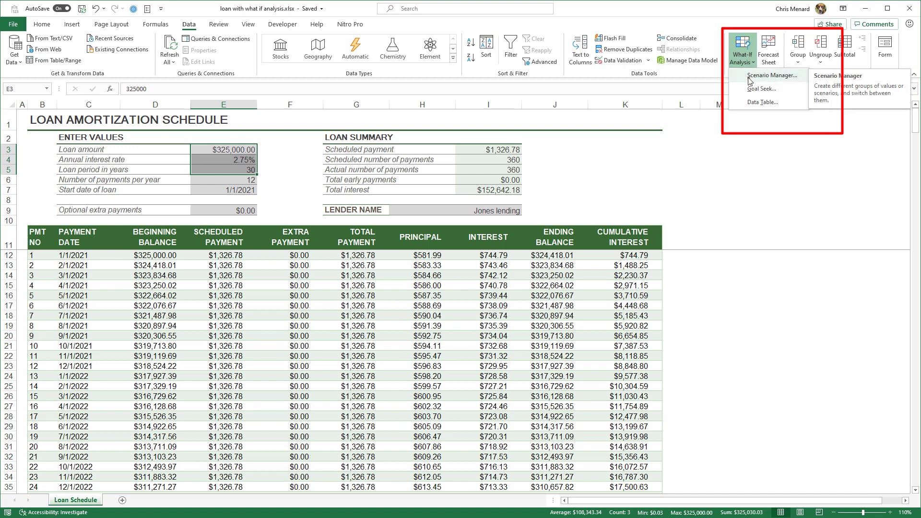
{"action": "left_click", "coordinate": [748, 77]}
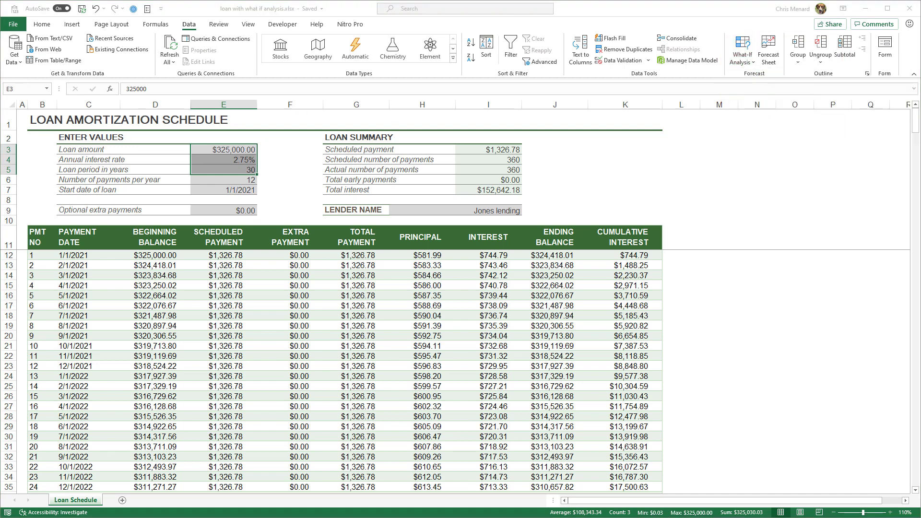
{"action": "left_click_drag", "start_coordinate": [288, 129], "coordinate": [348, 147]}
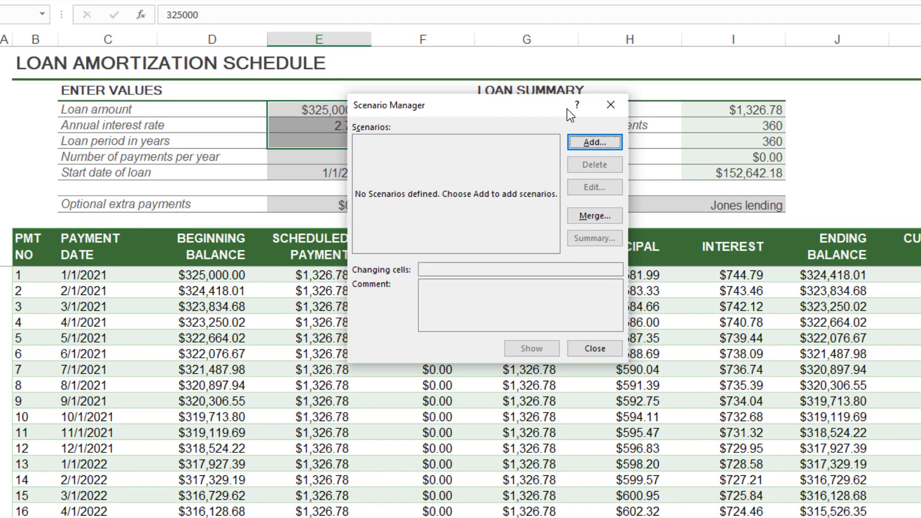
{"action": "left_click", "coordinate": [599, 143]}
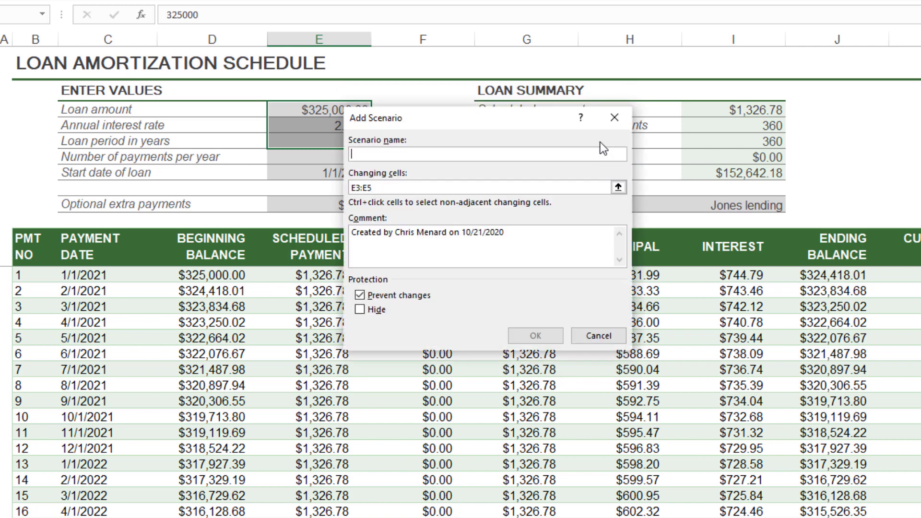
{"action": "type", "text": "Original"}
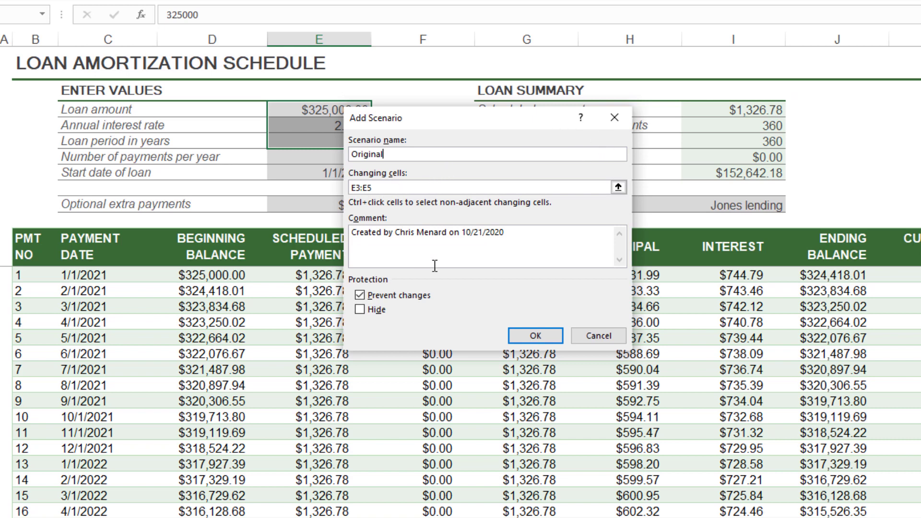
{"action": "left_click", "coordinate": [536, 340]}
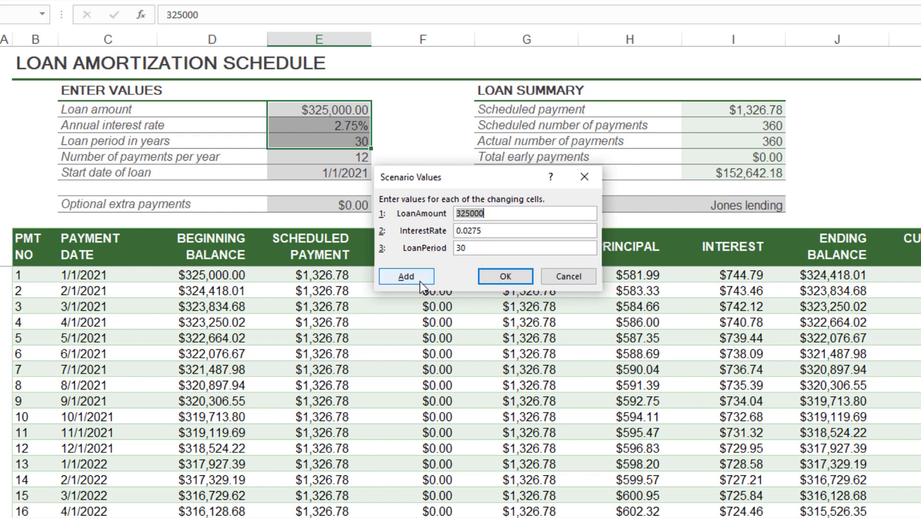
{"action": "left_click", "coordinate": [407, 277]}
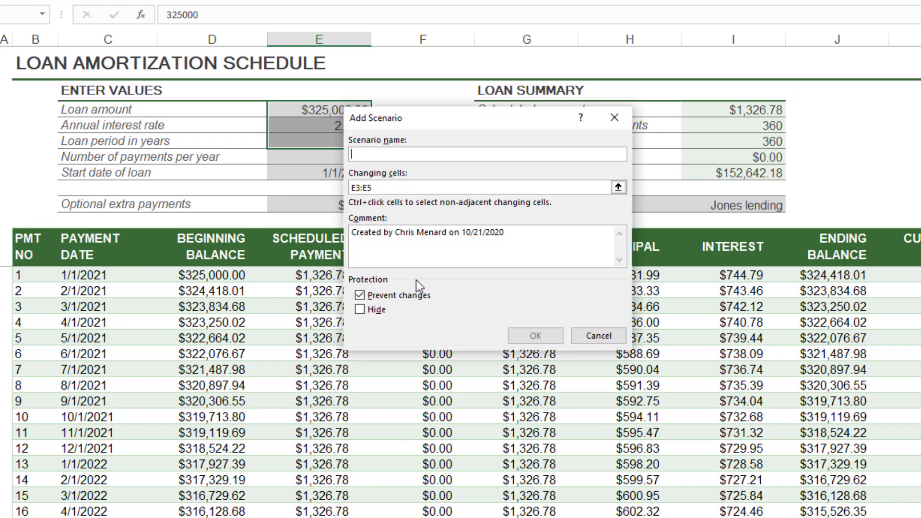
Step: Add a scenario named "15 year loan" with a loan period of 15 and an interest rate of 0.0225
{"action": "type", "text": "15 ye"}
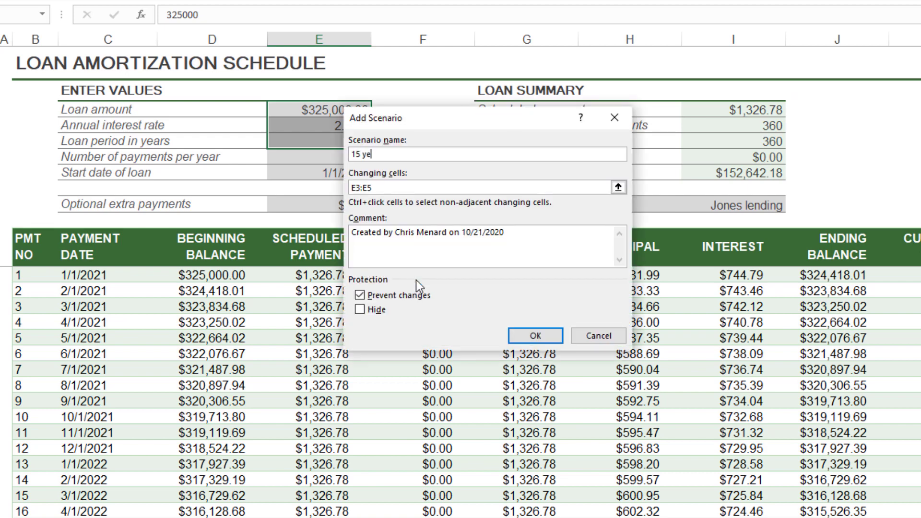
{"action": "type", "text": "ar loan"}
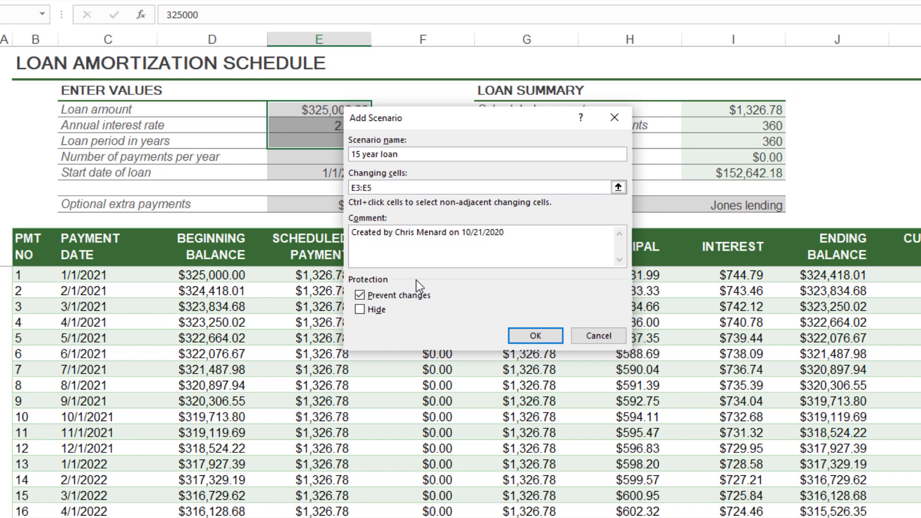
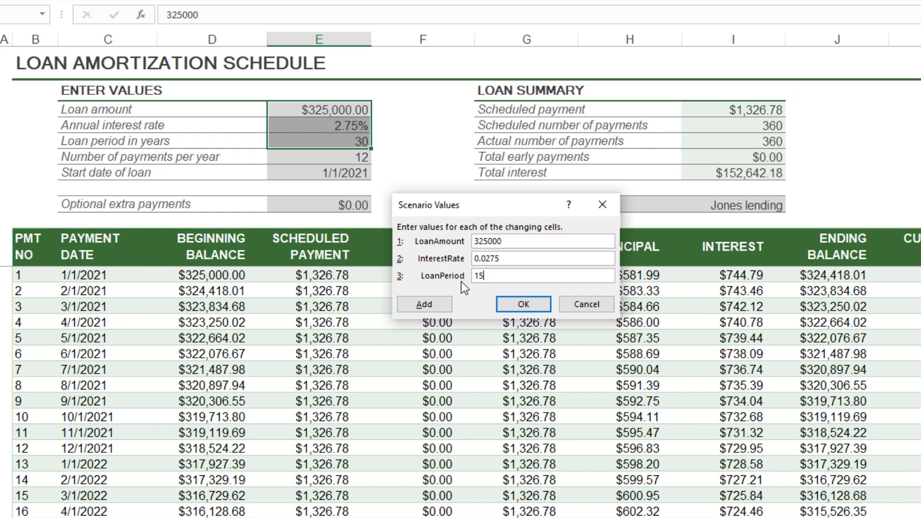
{"action": "left_click", "coordinate": [513, 258]}
{"action": "key", "text": "BackSpace"}
{"action": "key", "text": "BackSpace"}
{"action": "type", "text": "25"}
{"action": "left_click", "coordinate": [429, 304]}
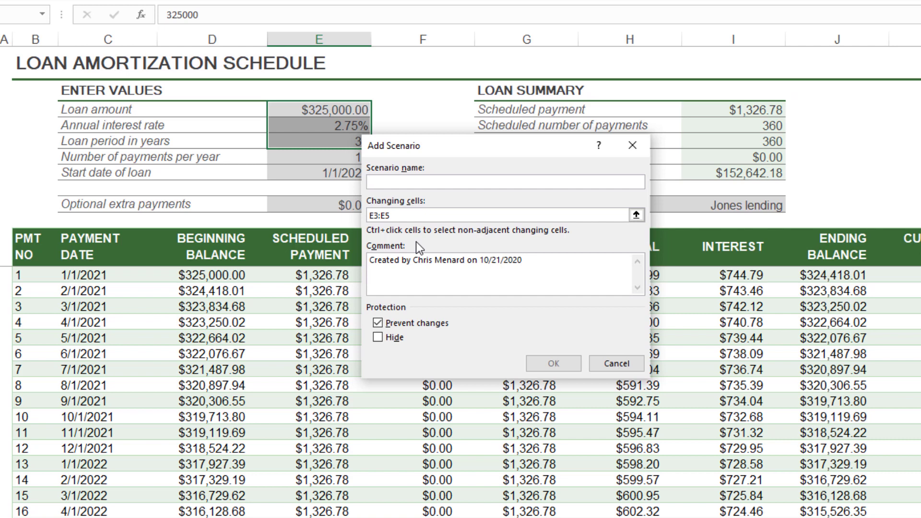
Step: Define another scenario named "larger loan amount" for the same changing cells E3:E5
{"action": "type", "text": "More"}
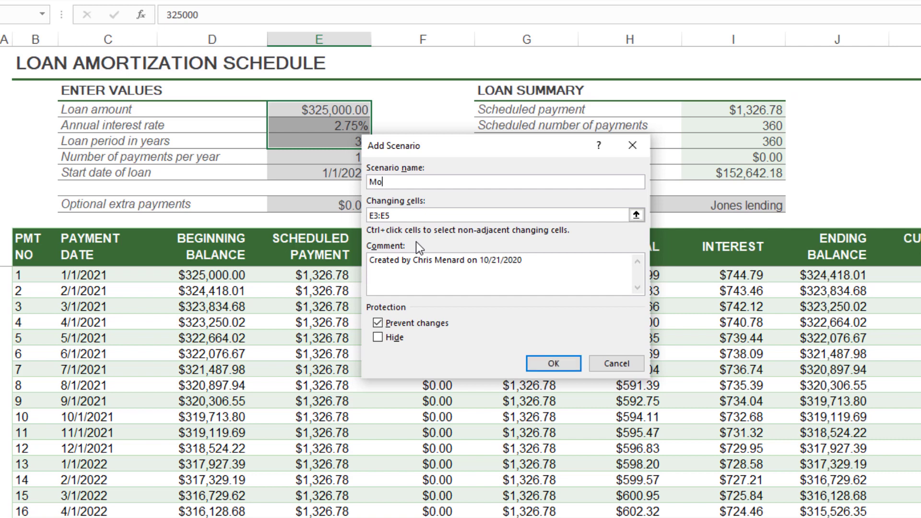
{"action": "key", "text": "BackSpace"}
{"action": "key", "text": "BackSpace"}
{"action": "key", "text": "BackSpace"}
{"action": "key", "text": "BackSpace"}
{"action": "key", "text": "BackSpace"}
{"action": "type", "text": "le"}
{"action": "type", "text": "rger lo"}
{"action": "type", "text": "an amount"}
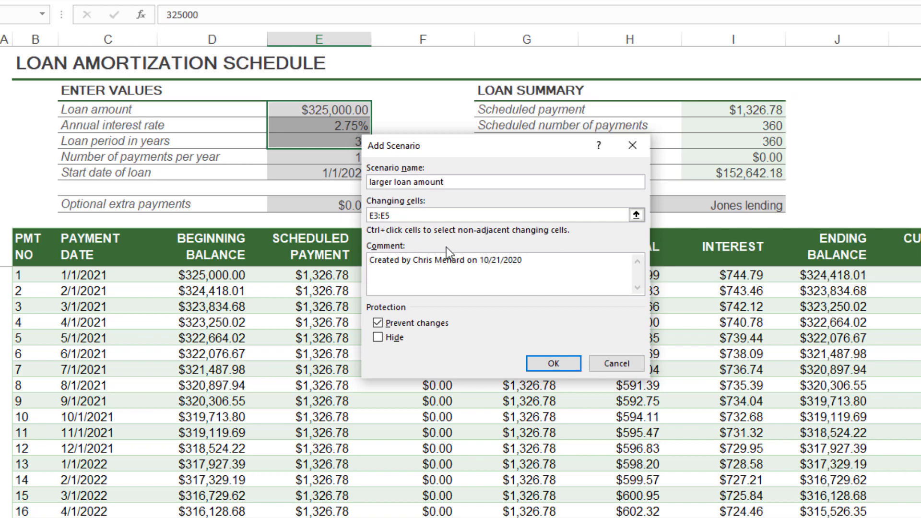
{"action": "left_click", "coordinate": [555, 366]}
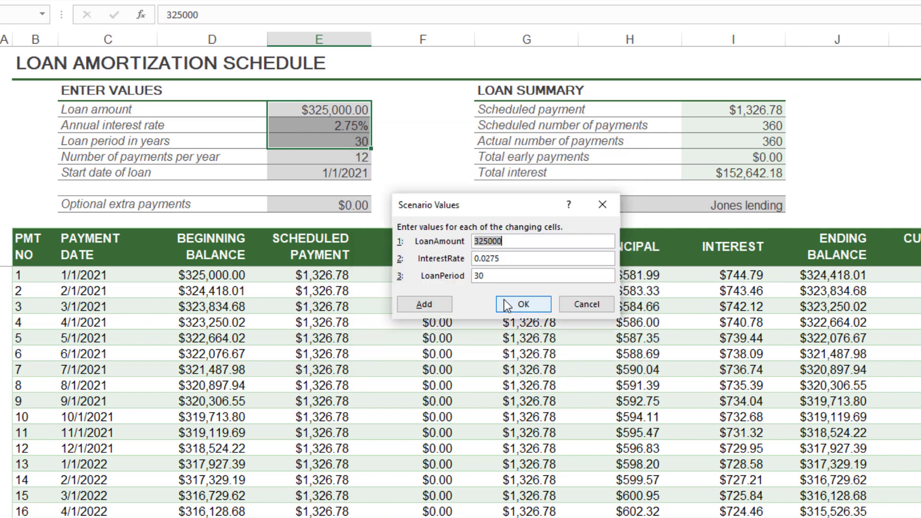
Step: Set the loan amount of the "larger loan amount" scenario to 360000
{"action": "left_click_drag", "start_coordinate": [520, 246], "coordinate": [451, 244]}
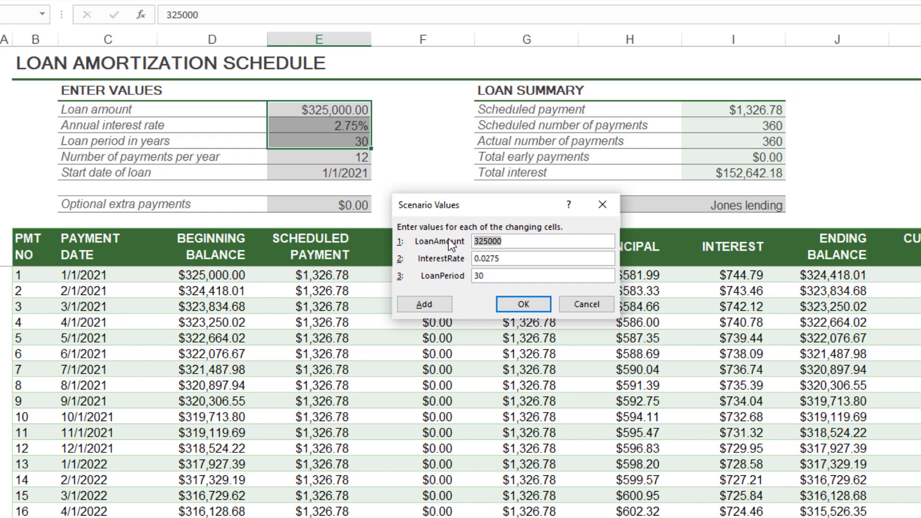
{"action": "type", "text": "360000"}
{"action": "left_click", "coordinate": [429, 307]}
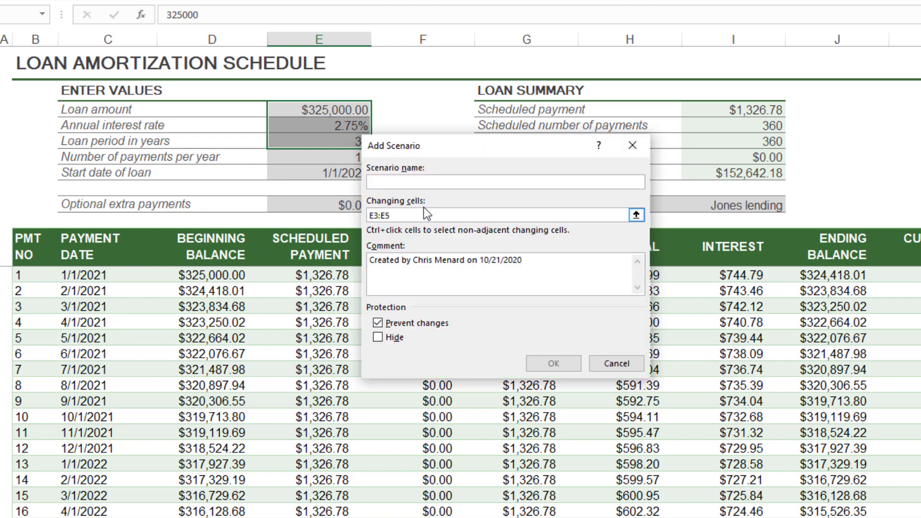
Step: Define a fourth scenario named "Lower int for 30 year" for the changing cells E3:E5
{"action": "type", "text": "Low"}
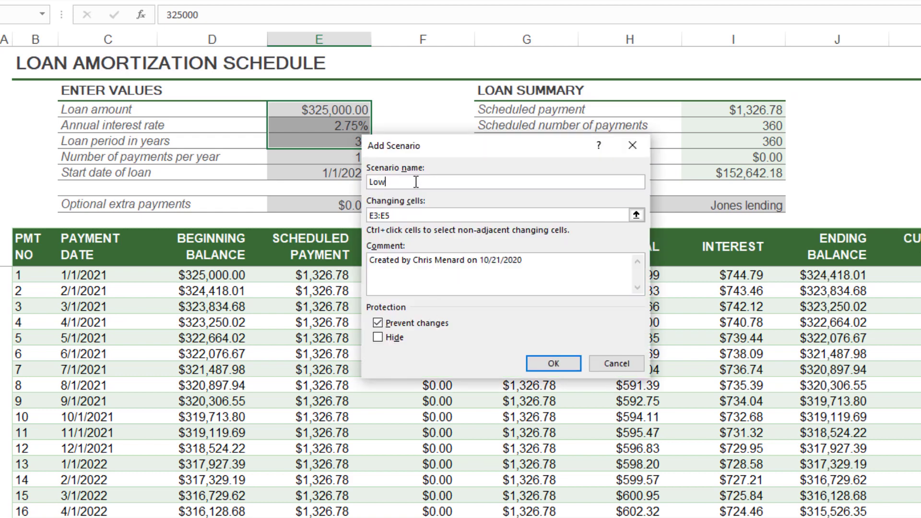
{"action": "type", "text": "er int"}
{"action": "type", "text": "for 30 yar"}
{"action": "key", "text": "BackSpace"}
{"action": "key", "text": "BackSpace"}
{"action": "type", "text": "ear"}
{"action": "key", "text": "Tab"}
{"action": "key", "text": "Tab"}
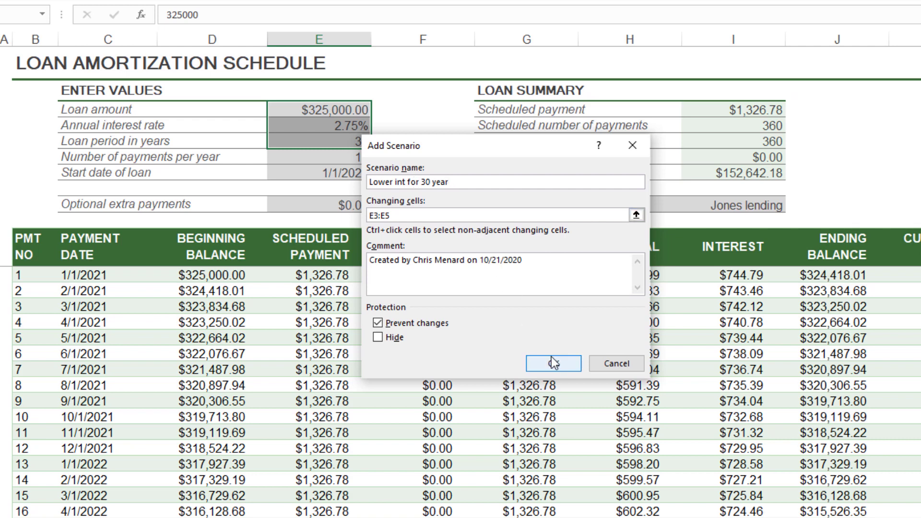
{"action": "left_click", "coordinate": [552, 362]}
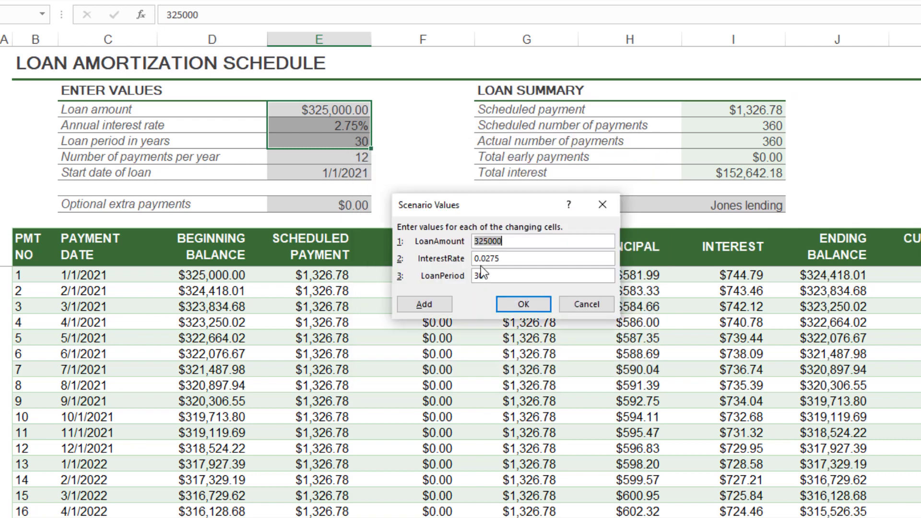
Step: Set the interest rate of the "Lower int for 30 year" scenario to 0.0250 and finish adding scenarios
{"action": "left_click", "coordinate": [513, 260]}
{"action": "key", "text": "BackSpace"}
{"action": "key", "text": "BackSpace"}
{"action": "type", "text": "50"}
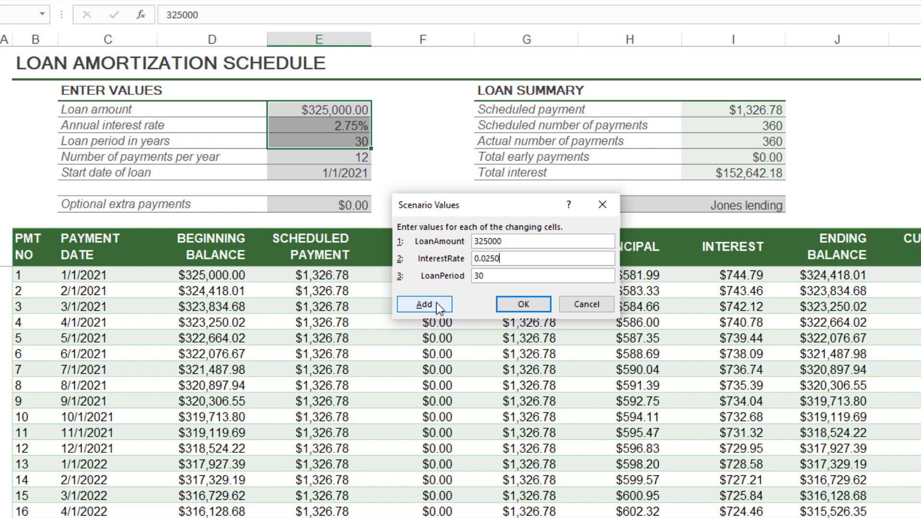
{"action": "left_click", "coordinate": [517, 307]}
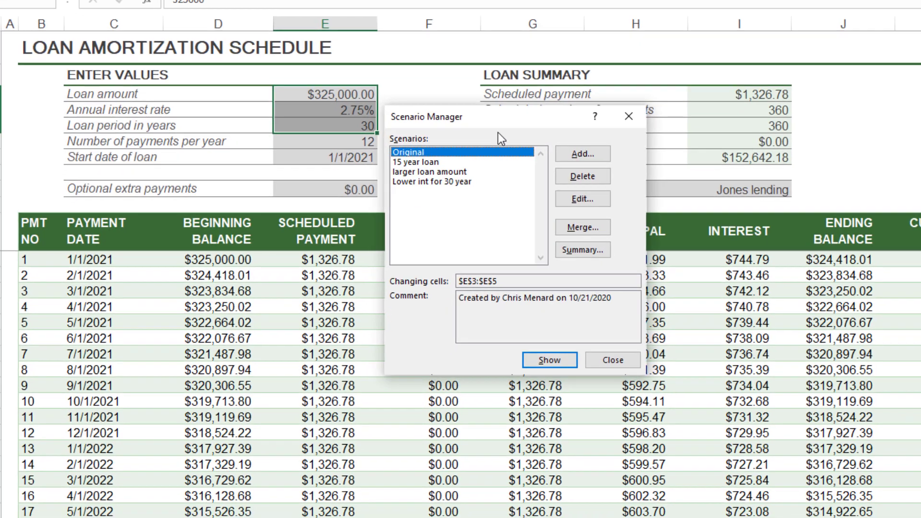
Step: Show the "Lower int for 30 year" scenario in the schedule to view its loan summary, and switch back to Original
{"action": "left_click_drag", "start_coordinate": [498, 132], "coordinate": [465, 211]}
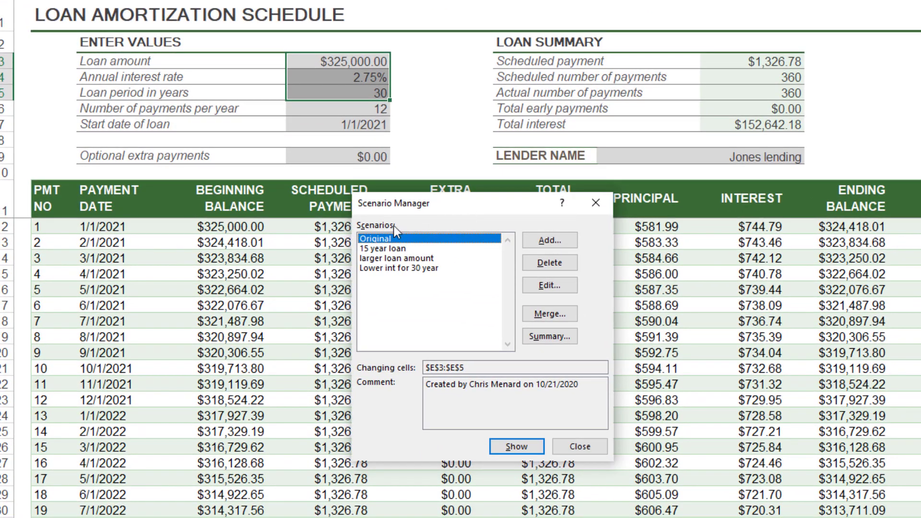
{"action": "left_click", "coordinate": [404, 269]}
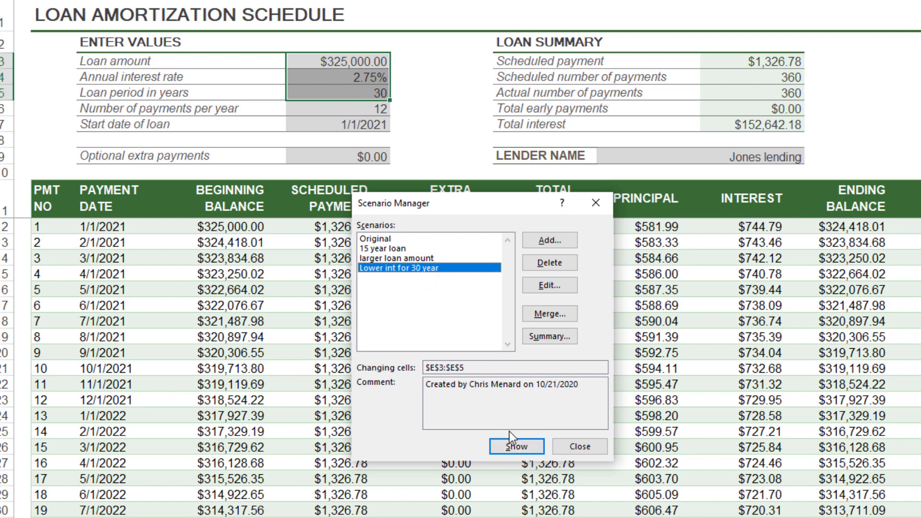
{"action": "left_click", "coordinate": [523, 448]}
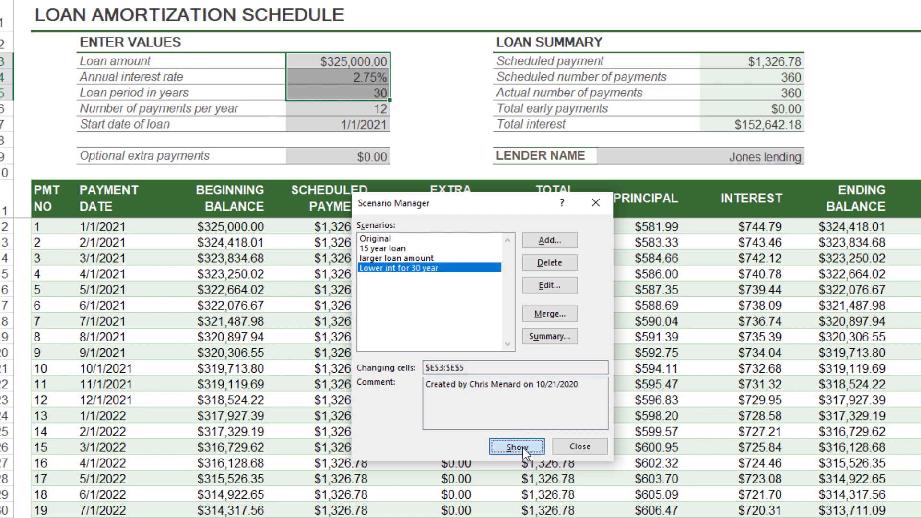
{"action": "left_click", "coordinate": [523, 448]}
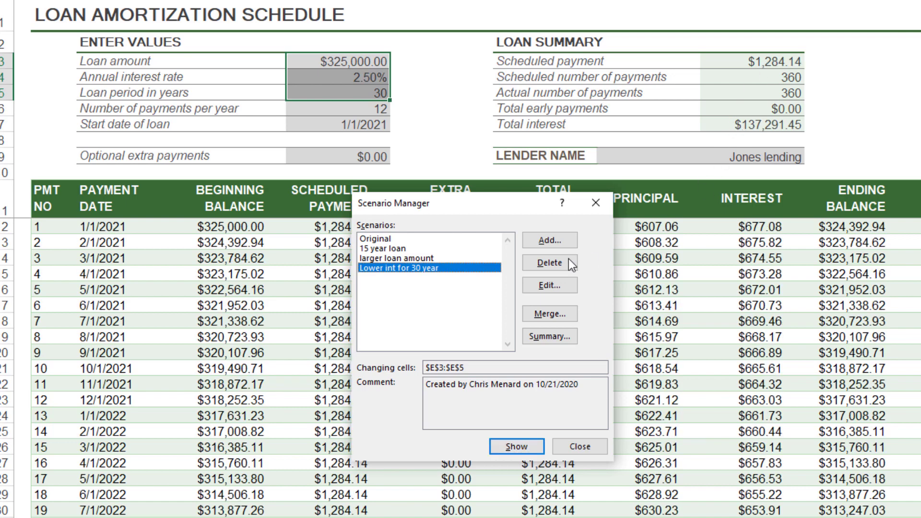
{"action": "left_click", "coordinate": [394, 239]}
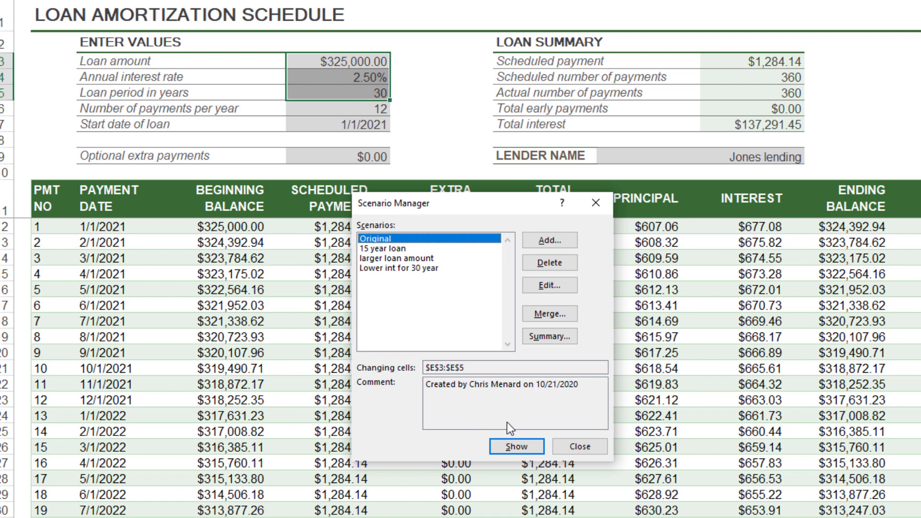
{"action": "left_click", "coordinate": [517, 447]}
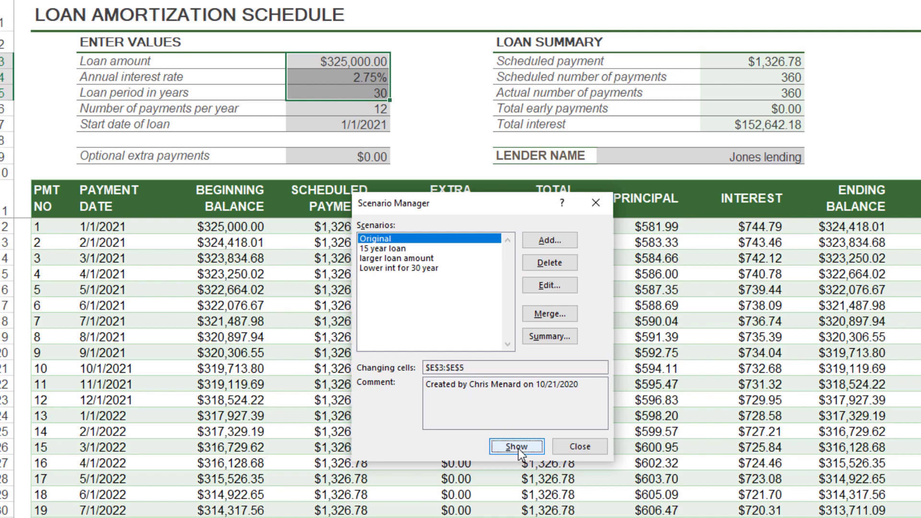
Step: Compare the "Lower int for 30 year" and "larger loan amount" scenarios by showing each in the schedule, and return to Original
{"action": "left_click", "coordinate": [415, 268]}
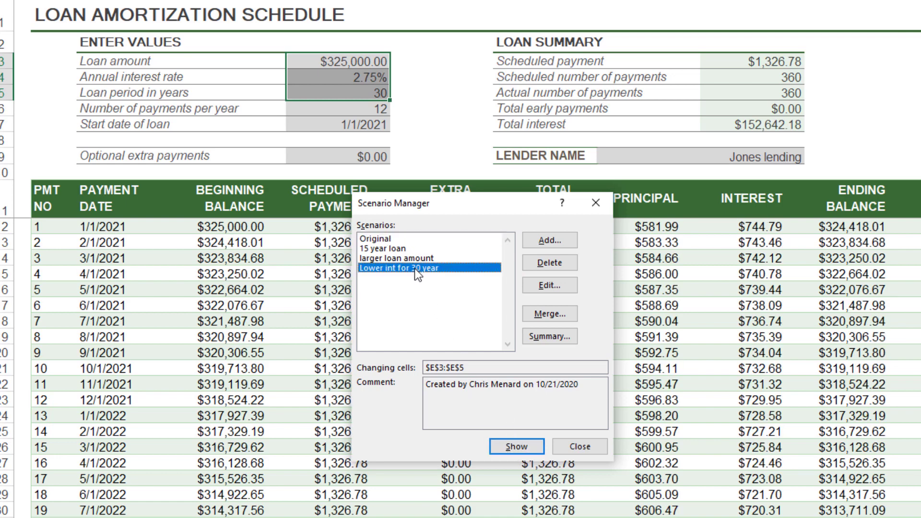
{"action": "left_click", "coordinate": [522, 451]}
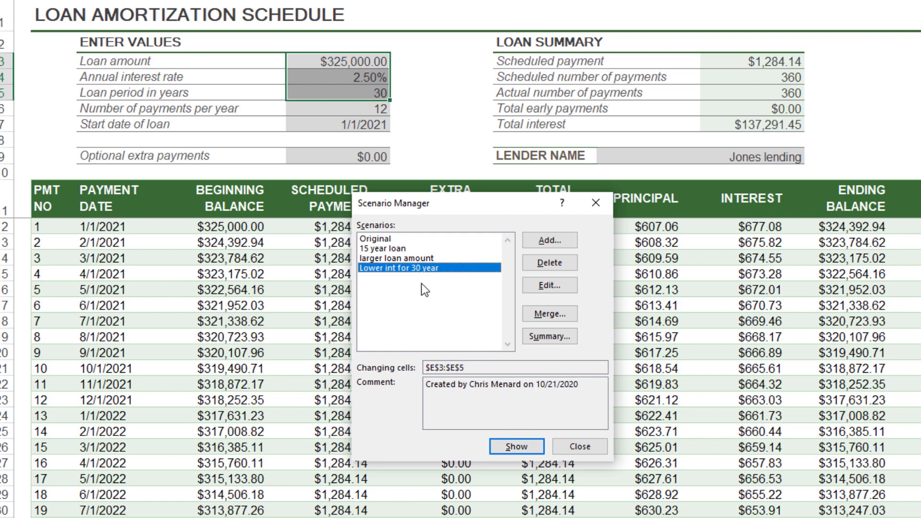
{"action": "left_click", "coordinate": [400, 259]}
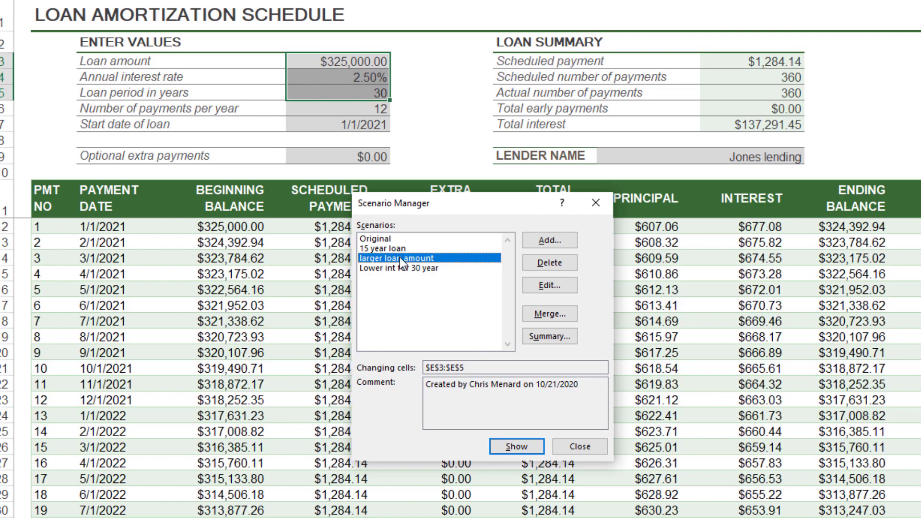
{"action": "left_click", "coordinate": [522, 451]}
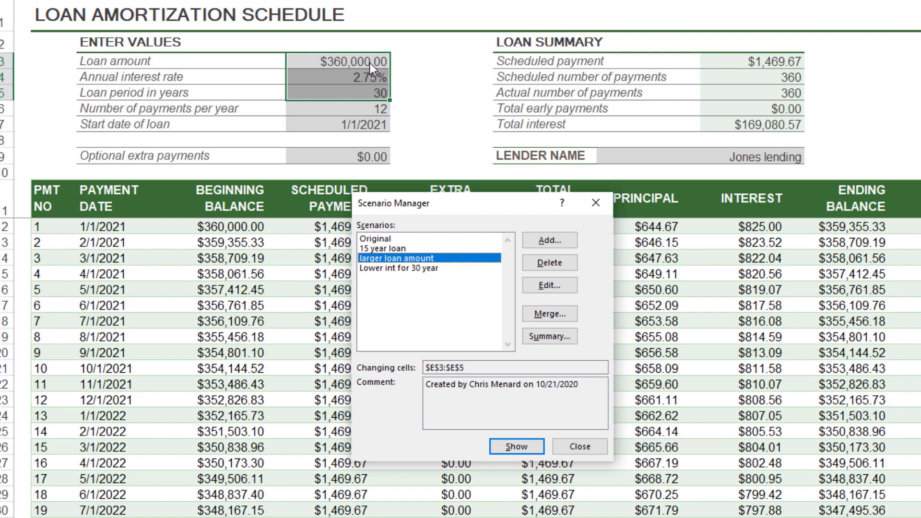
{"action": "left_click", "coordinate": [379, 239]}
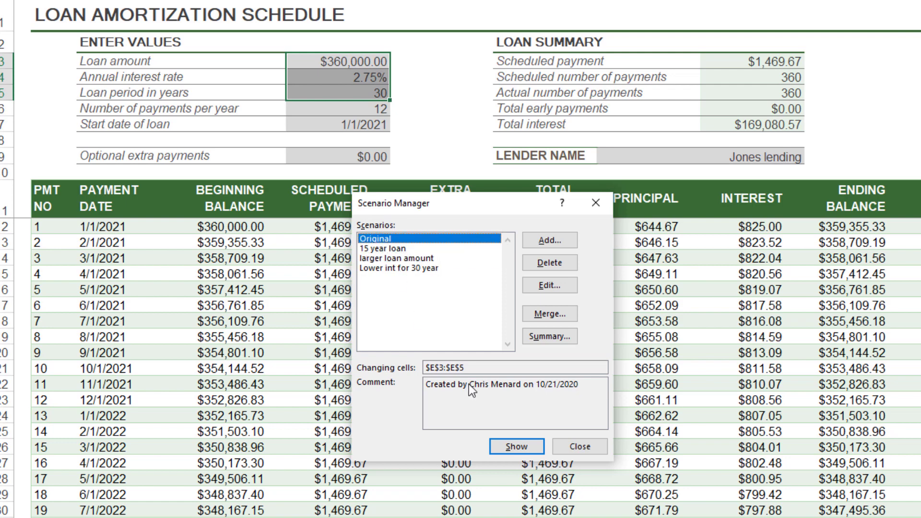
{"action": "left_click", "coordinate": [512, 444]}
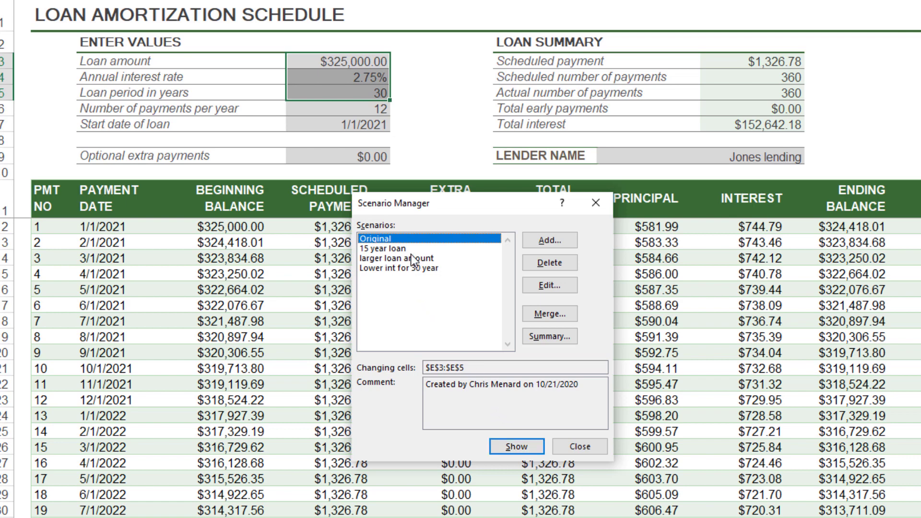
Step: Show the "15 year loan" scenario in the schedule to view its loan summary, and return to Original
{"action": "left_click", "coordinate": [386, 249]}
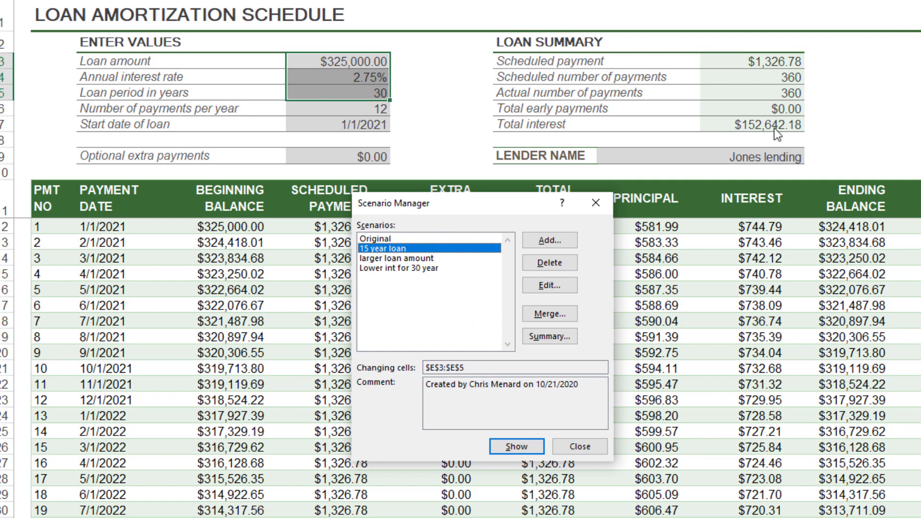
{"action": "left_click", "coordinate": [524, 447]}
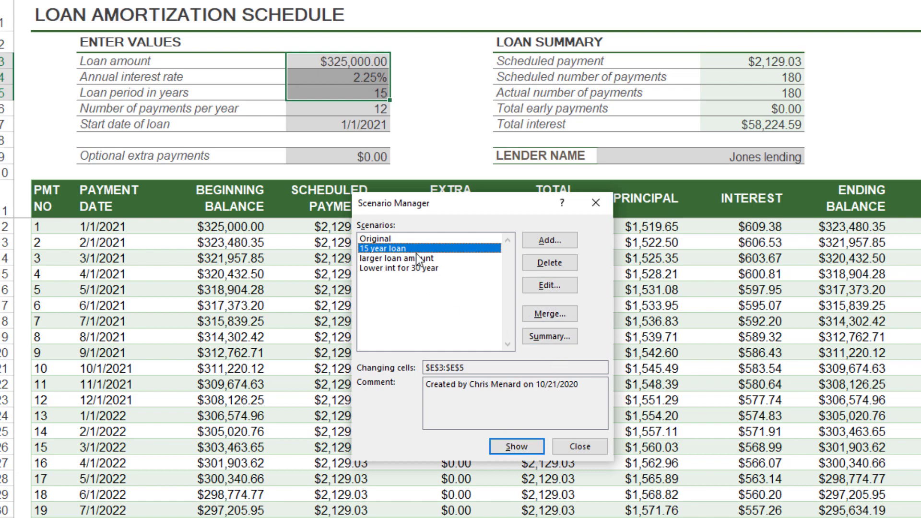
{"action": "left_click", "coordinate": [387, 240]}
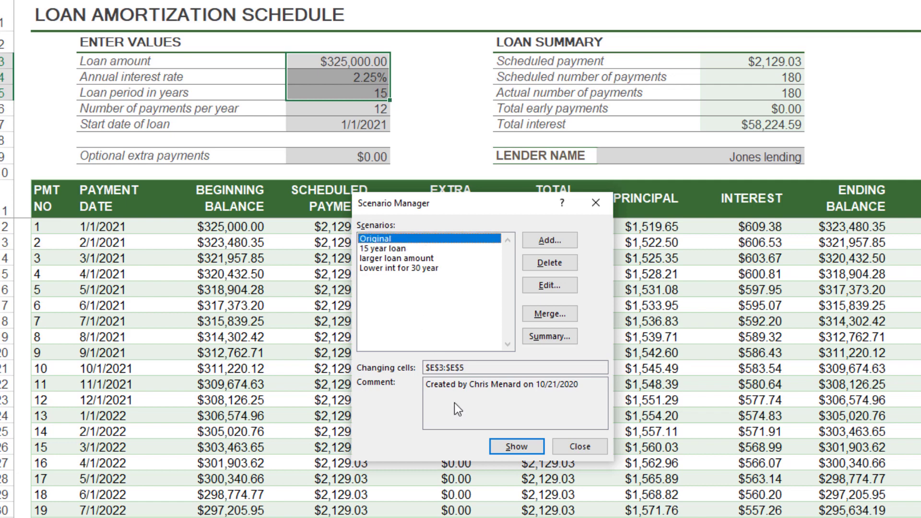
{"action": "left_click", "coordinate": [523, 448]}
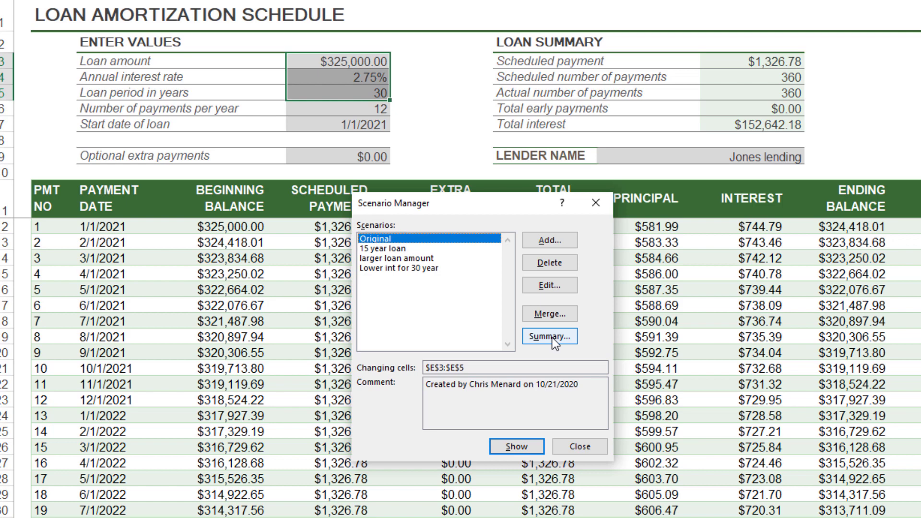
Step: Generate a scenario summary report using scheduled payment I3, actual number of payments I5 and total interest I7 as result cells
{"action": "left_click", "coordinate": [551, 337]}
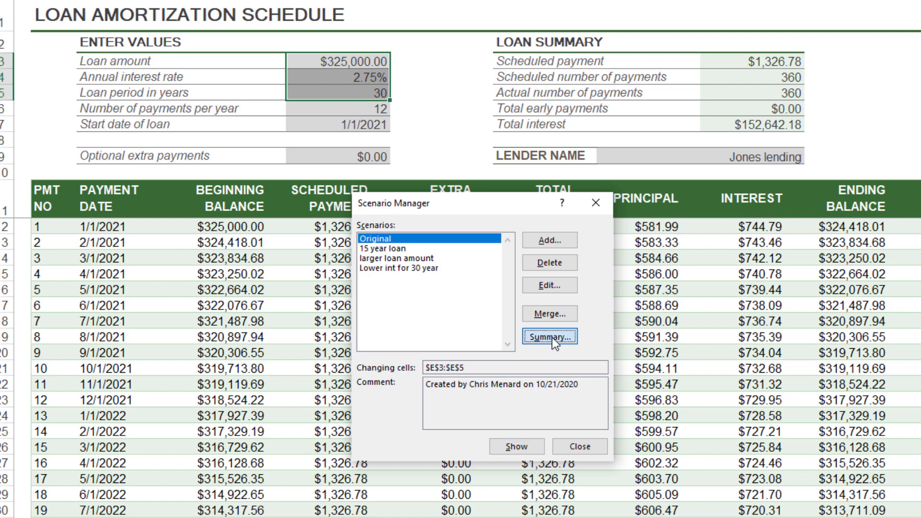
{"action": "left_click", "coordinate": [739, 62]}
{"action": "left_click_drag", "start_coordinate": [744, 58], "coordinate": [752, 122]}
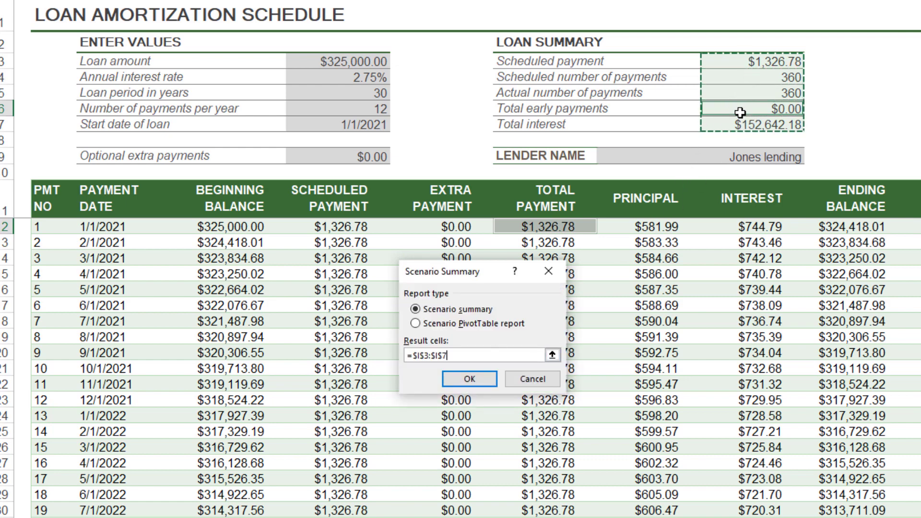
{"action": "left_click", "coordinate": [741, 63]}
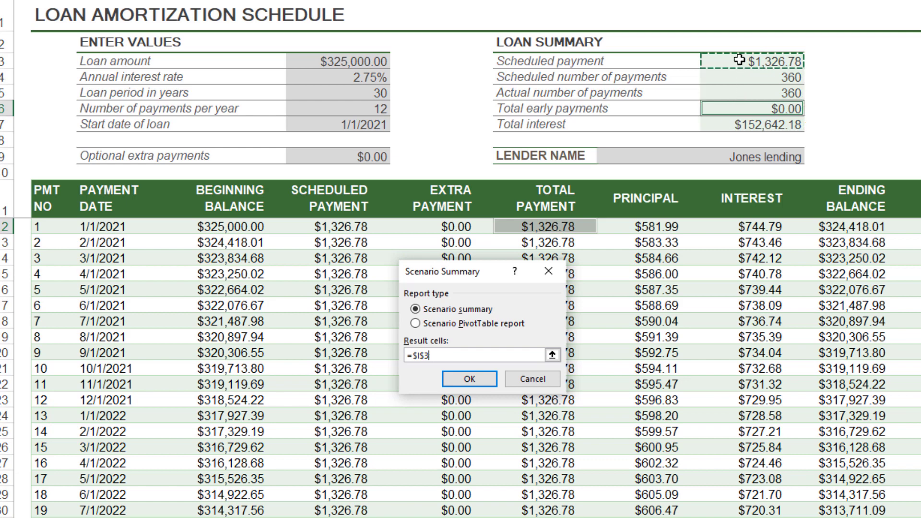
{"action": "left_click", "coordinate": [730, 94], "text": "ctrl"}
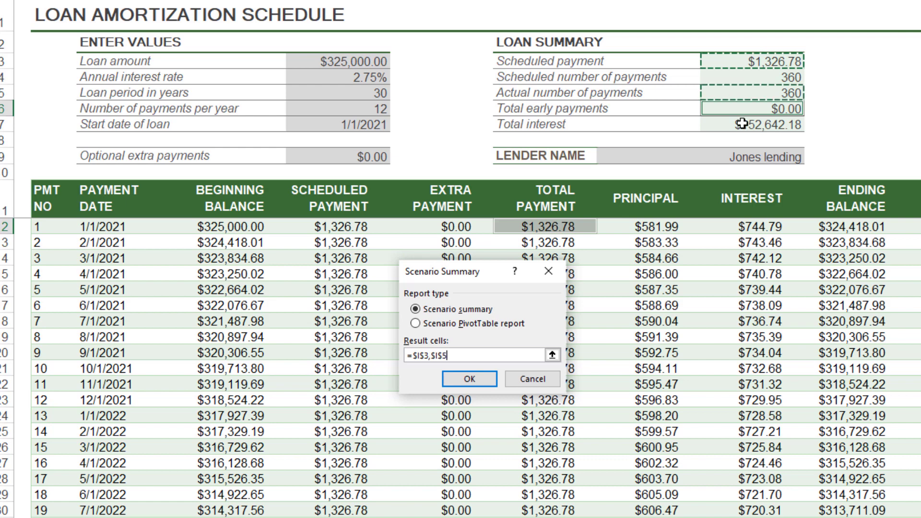
{"action": "left_click", "coordinate": [744, 124], "text": "ctrl"}
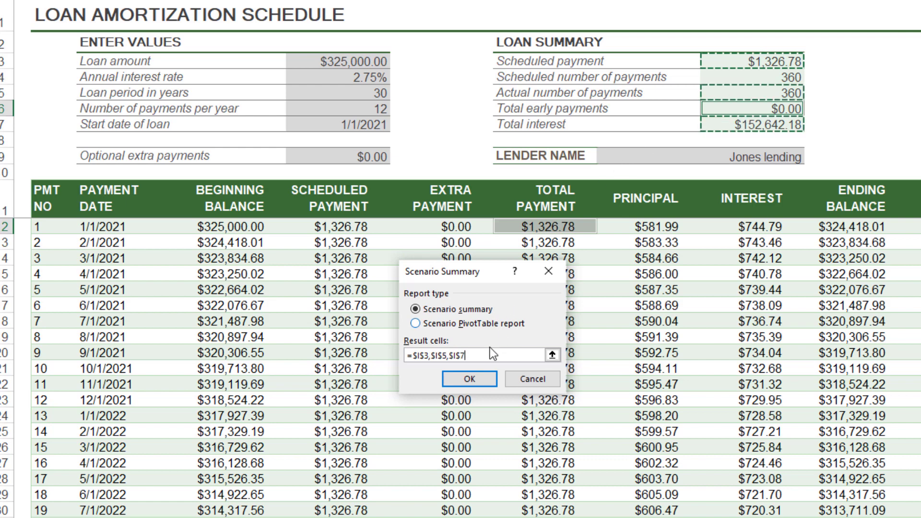
{"action": "left_click", "coordinate": [470, 379]}
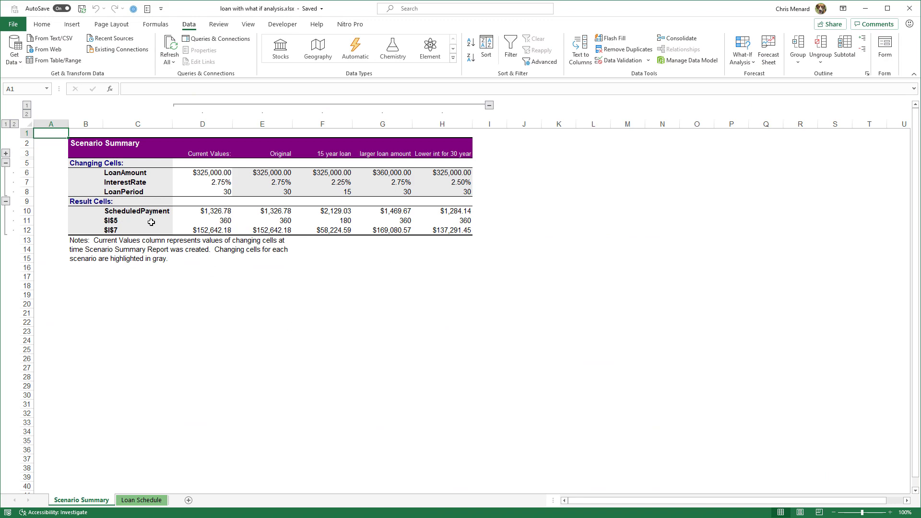
Step: Check the $I$5 and $I$7 result labels in the Scenario Summary sheet and delete the Current Values column
{"action": "left_click", "coordinate": [115, 221]}
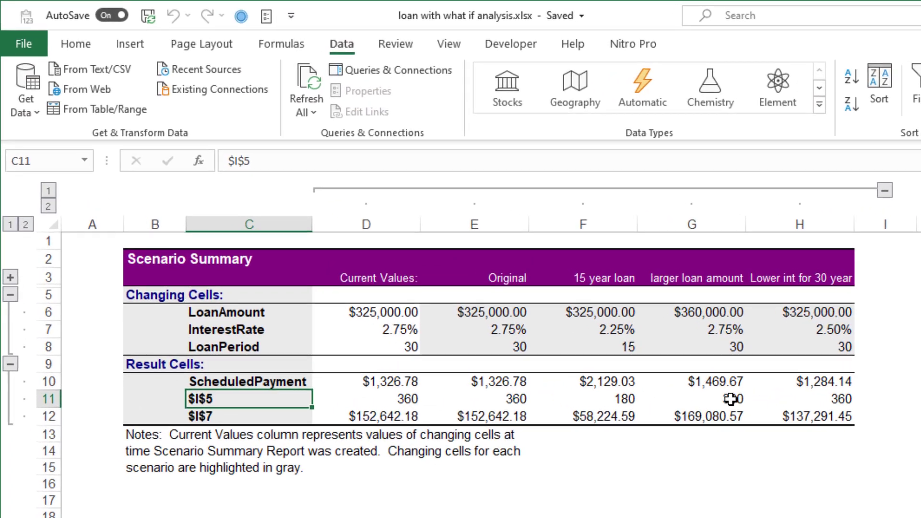
{"action": "left_click", "coordinate": [227, 416]}
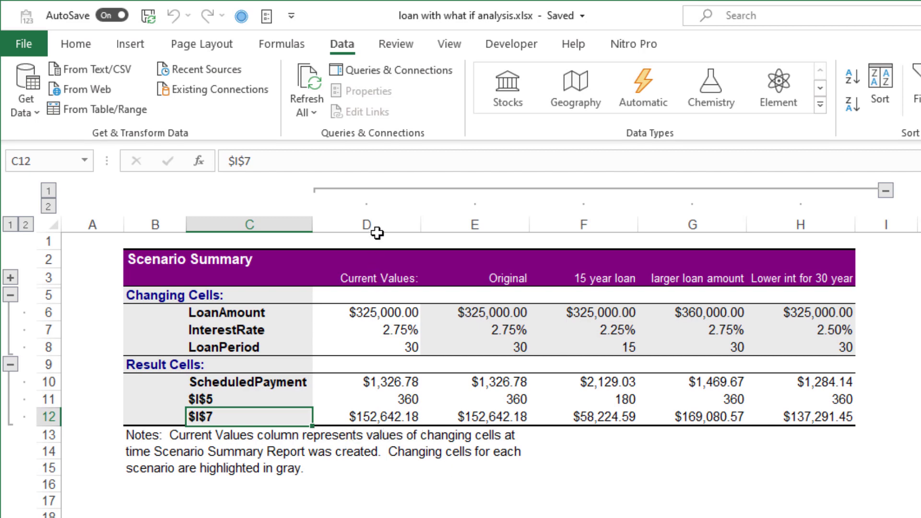
{"action": "left_click", "coordinate": [370, 278]}
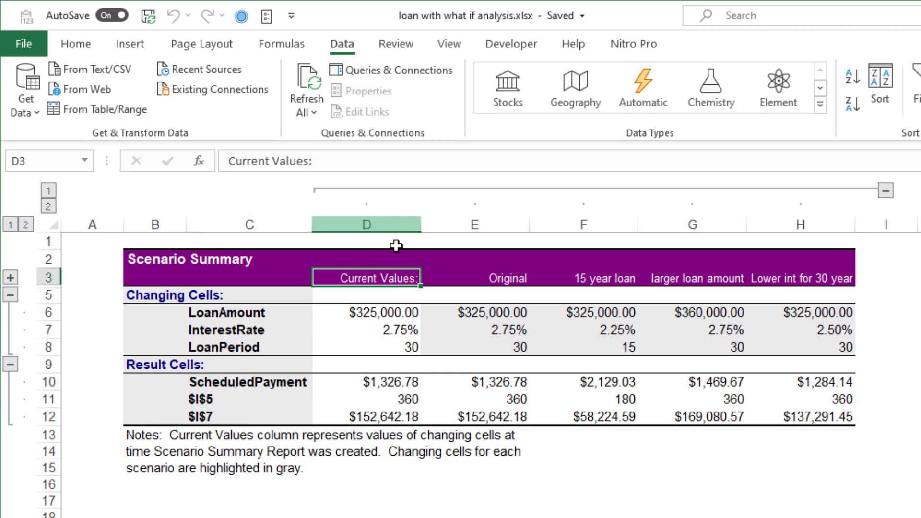
{"action": "left_click", "coordinate": [389, 225]}
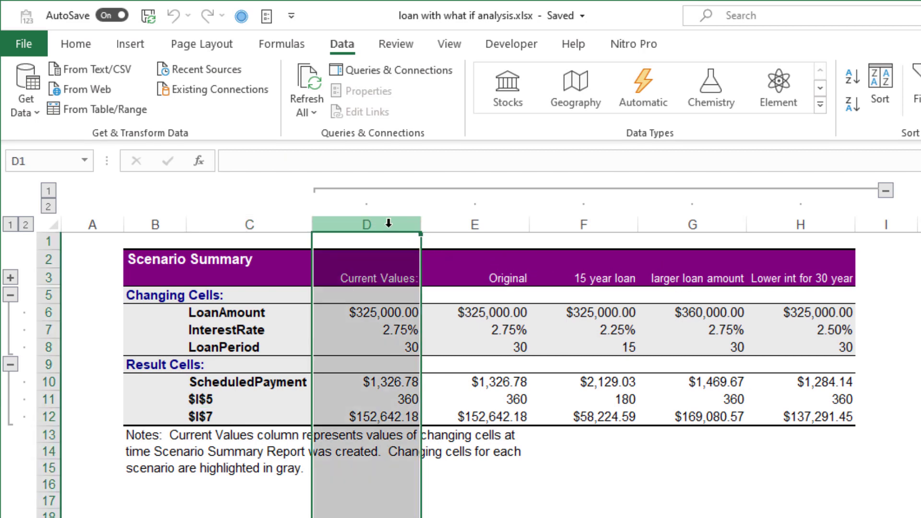
{"action": "right_click", "coordinate": [389, 224]}
{"action": "left_click", "coordinate": [428, 395]}
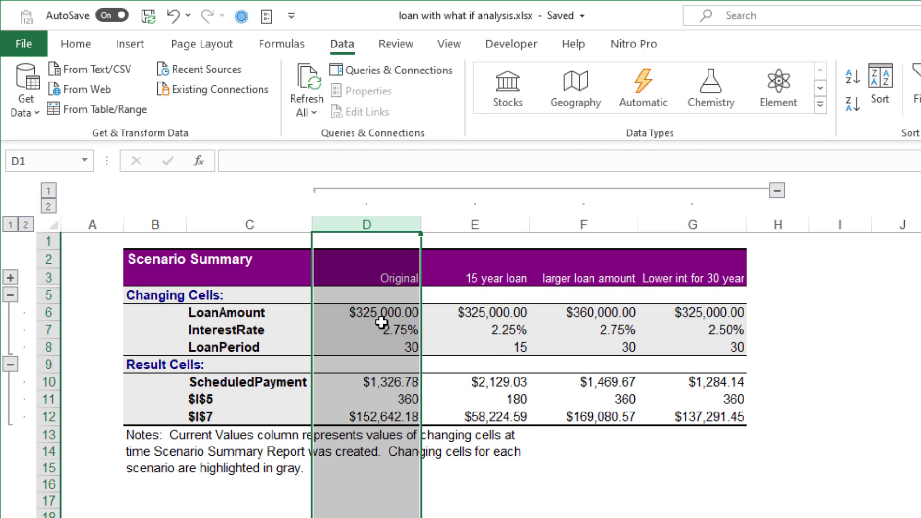
Step: Examine the scenario headings across the summary report and the changing and result cells of the Original scenario
{"action": "left_click", "coordinate": [379, 285]}
{"action": "key", "text": "Right"}
{"action": "key", "text": "Right"}
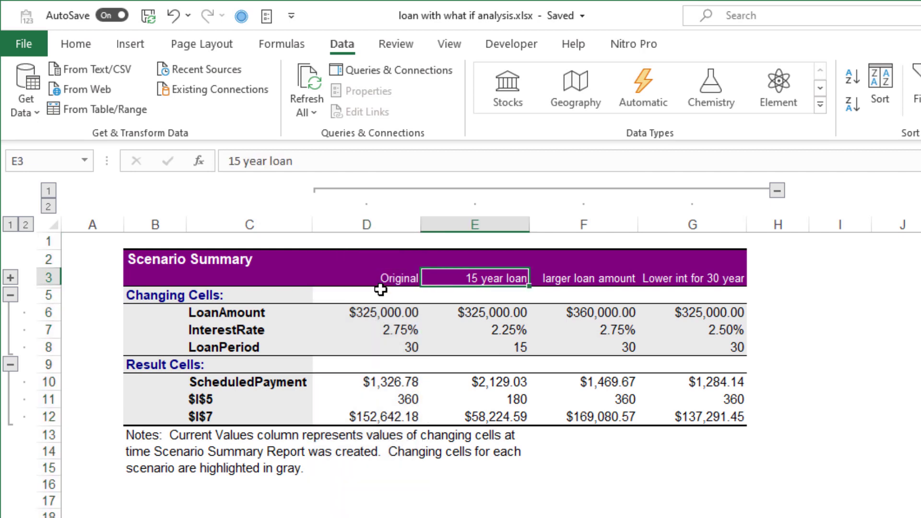
{"action": "key", "text": "Right"}
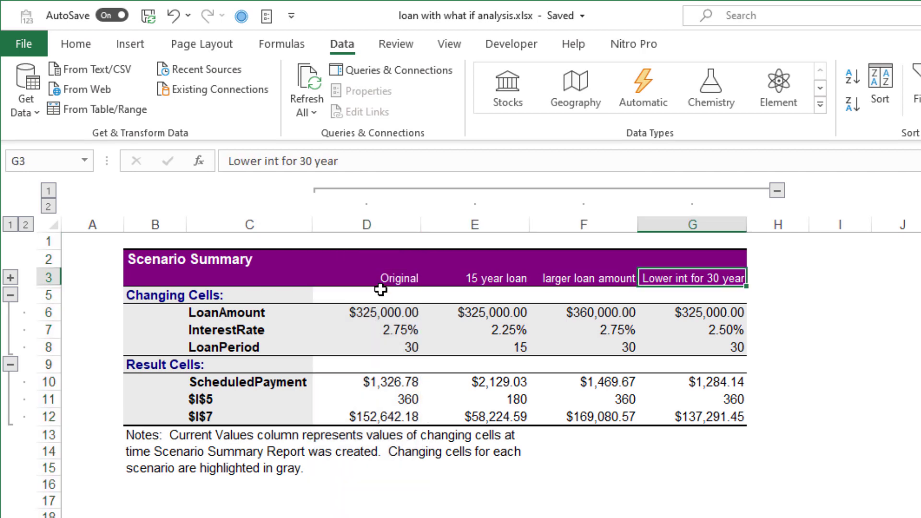
{"action": "key", "text": "Left"}
{"action": "key", "text": "Left"}
{"action": "key", "text": "Left"}
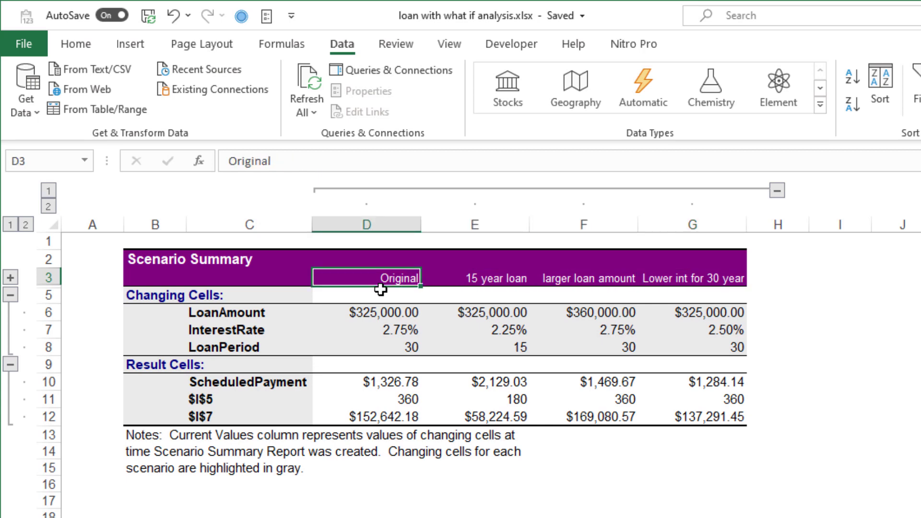
{"action": "key", "text": "Down"}
{"action": "key", "text": "Down"}
{"action": "key", "text": "Down"}
{"action": "key", "text": "Down"}
{"action": "key", "text": "Down"}
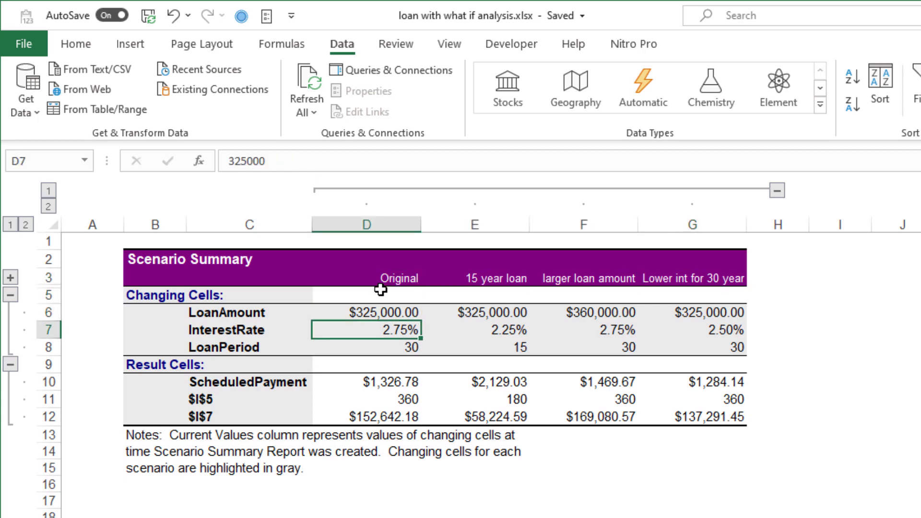
{"action": "key", "text": "Down"}
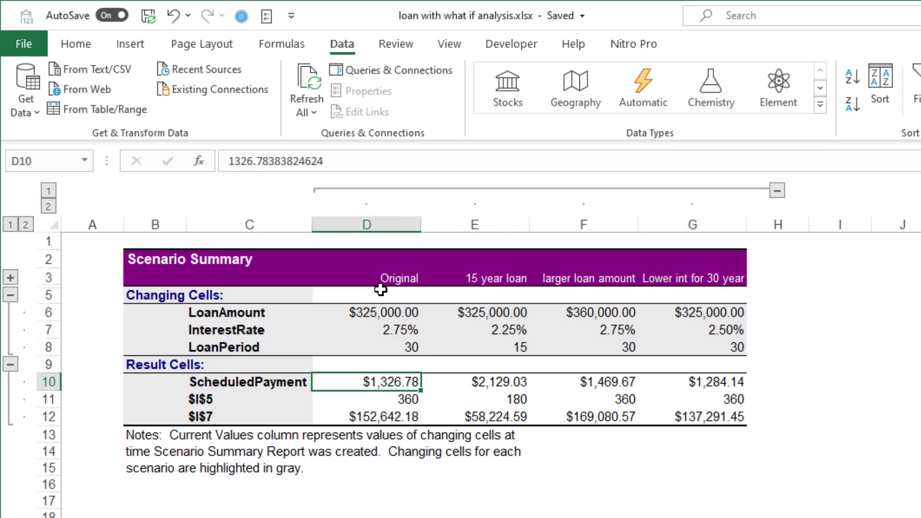
{"action": "key", "text": "Down"}
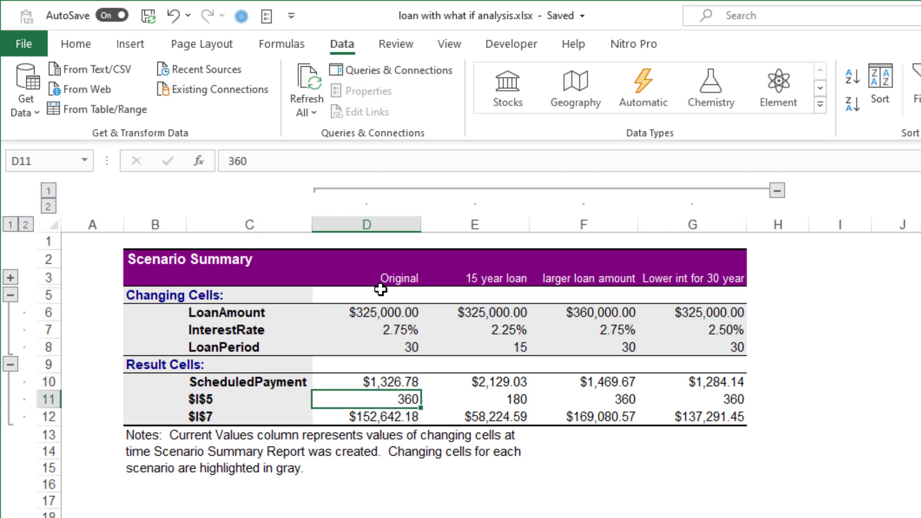